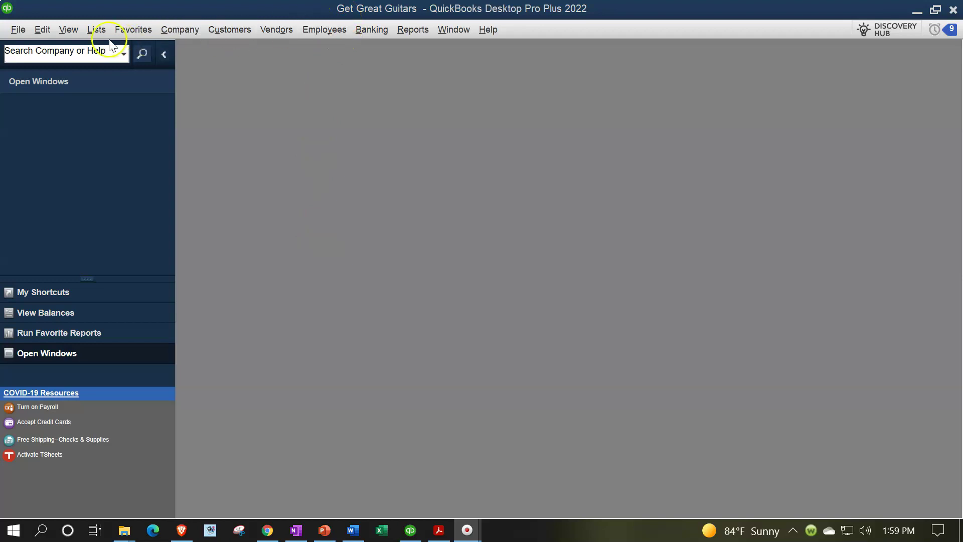
# - Open the company Home Page and maximize its window
pyautogui.click(68, 30)
pyautogui.click(71, 46)
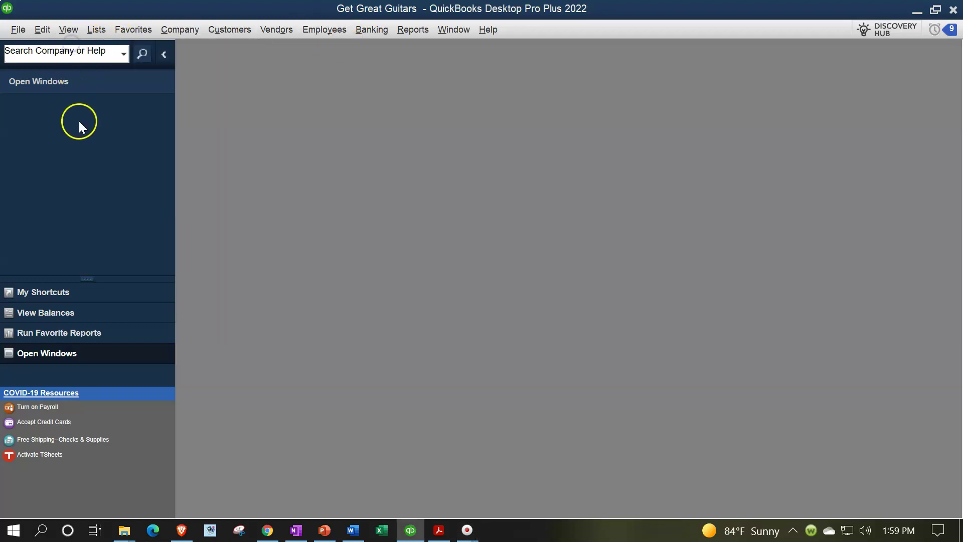
pyautogui.click(176, 29)
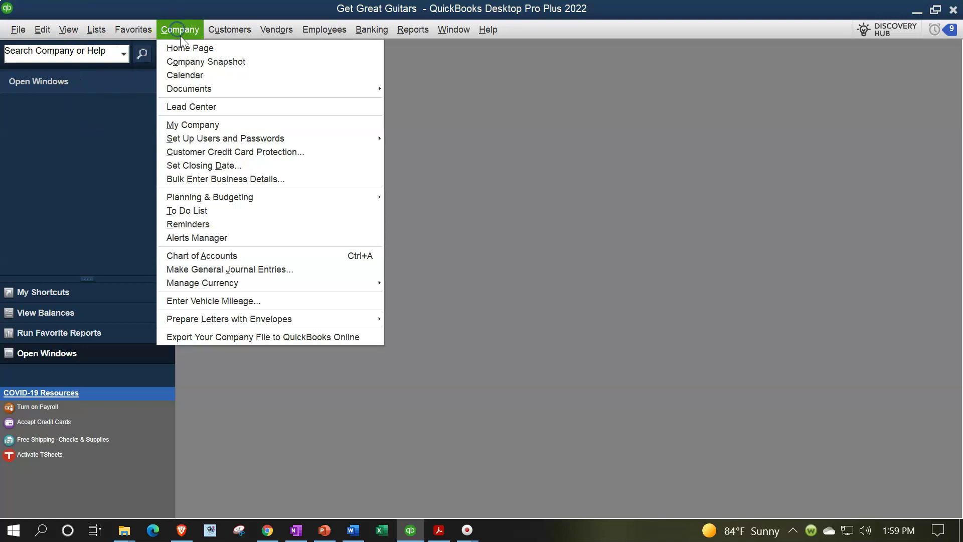
pyautogui.click(185, 42)
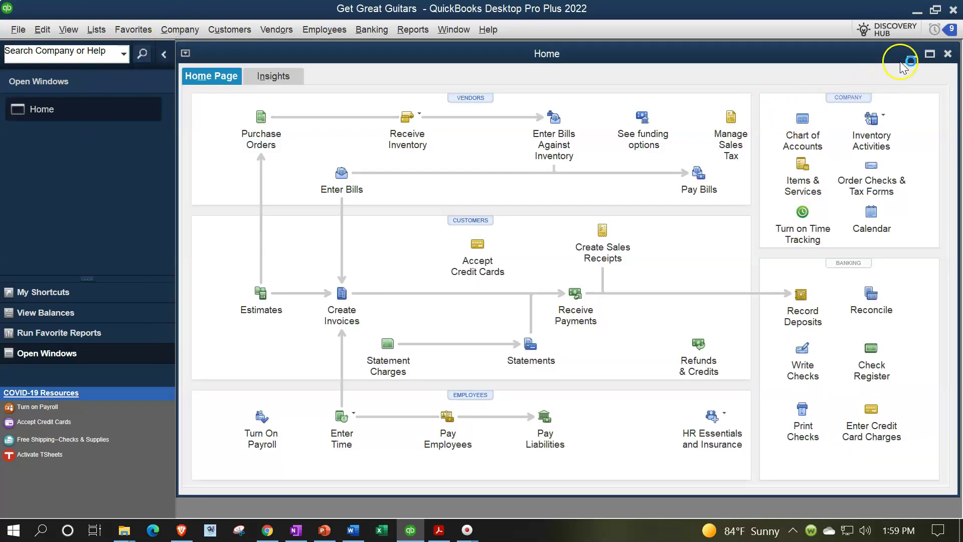
pyautogui.click(930, 54)
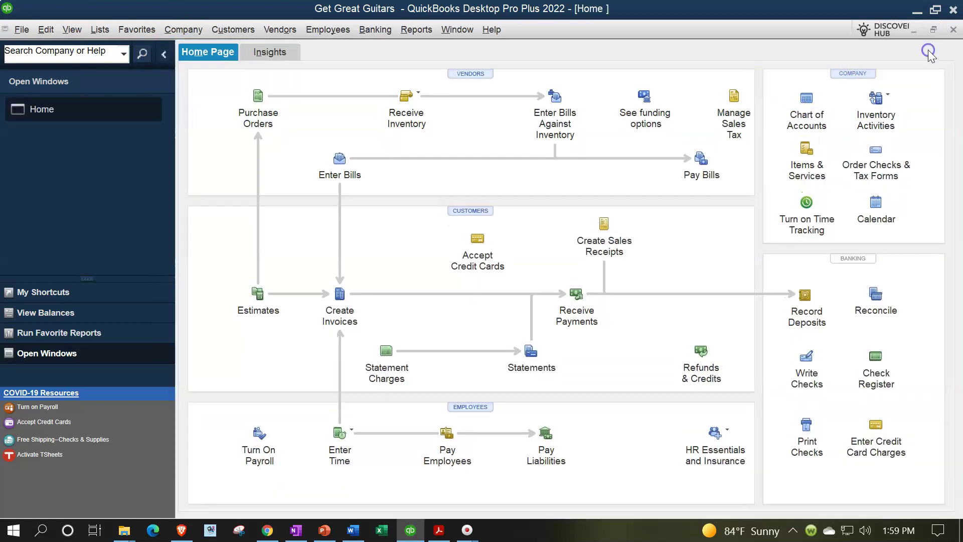
# - Open the Balance Sheet Standard report and customize its date range to 01/01/2022 through 01/31/2022
pyautogui.click(416, 30)
pyautogui.moveTo(466, 135)
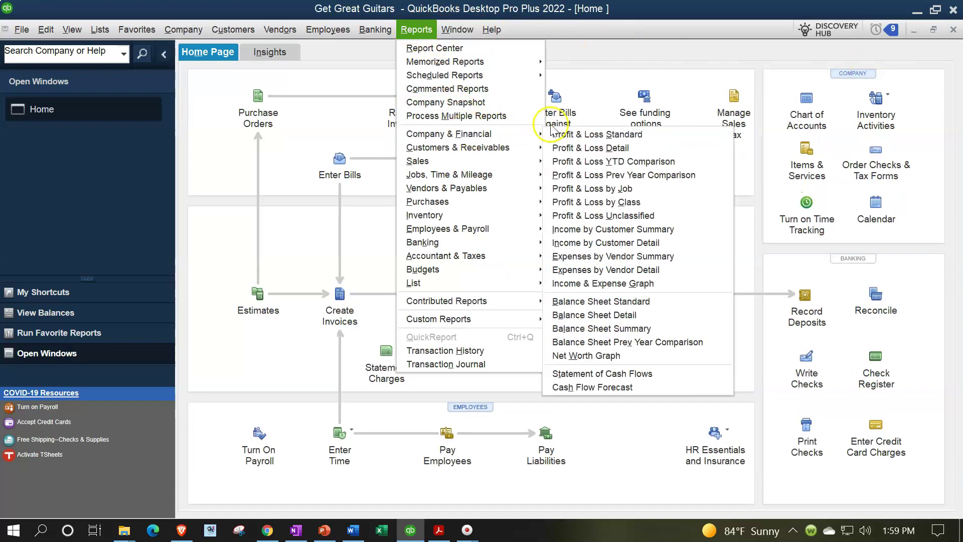
pyautogui.click(615, 297)
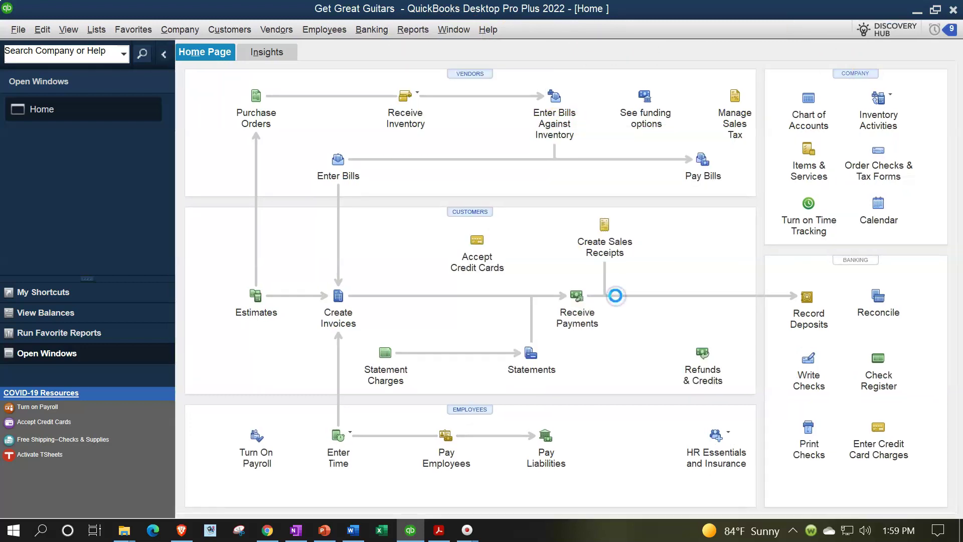
pyautogui.click(240, 50)
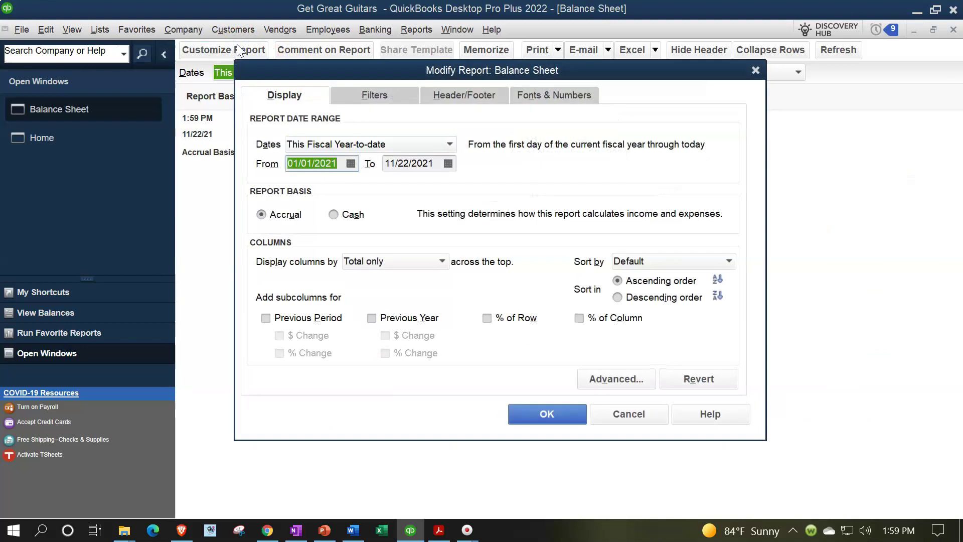
pyautogui.write('01/01/202')
pyautogui.press('Tab')
pyautogui.write('01/31/202')
pyautogui.press('Tab')
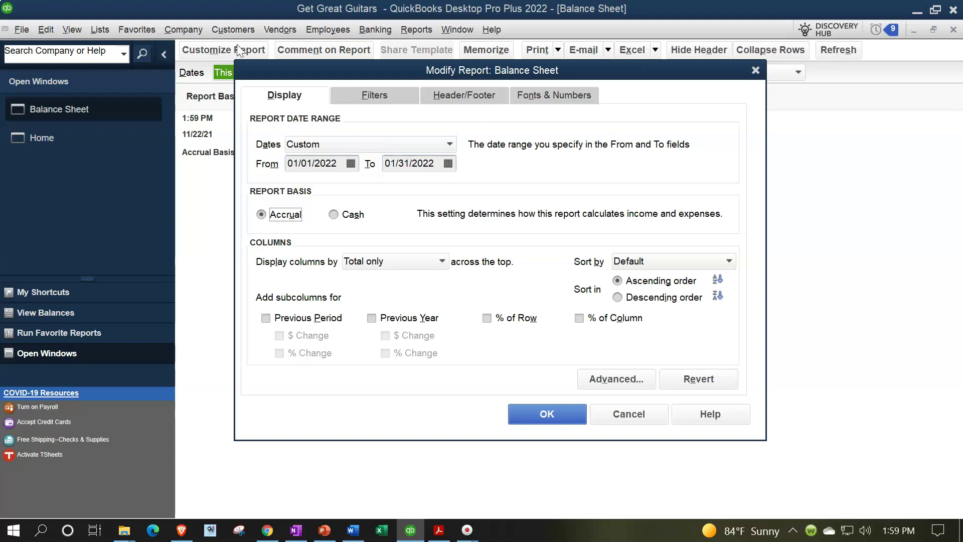
# - Set the report font to size 14, applying it to the whole report, and accept the report modifications
pyautogui.click(548, 103)
pyautogui.click(479, 281)
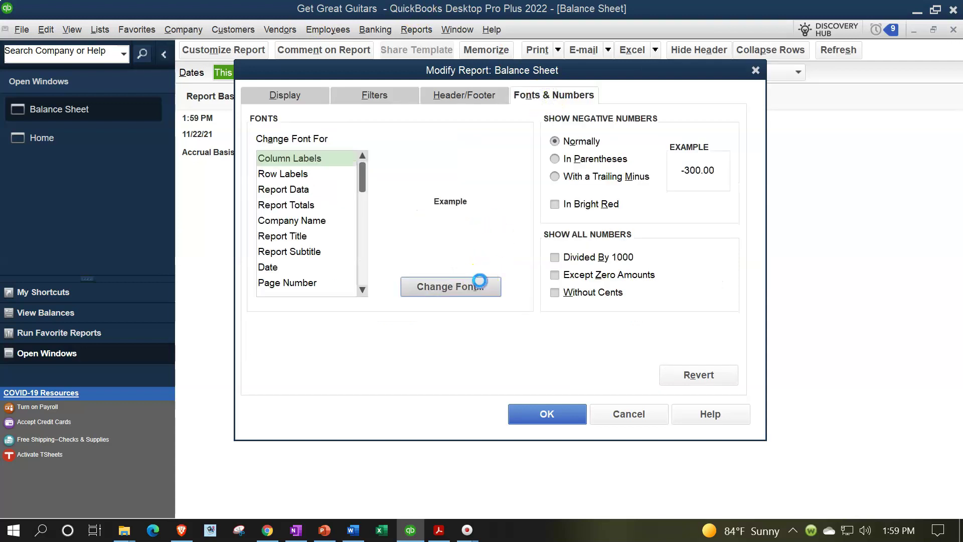
pyautogui.click(467, 245)
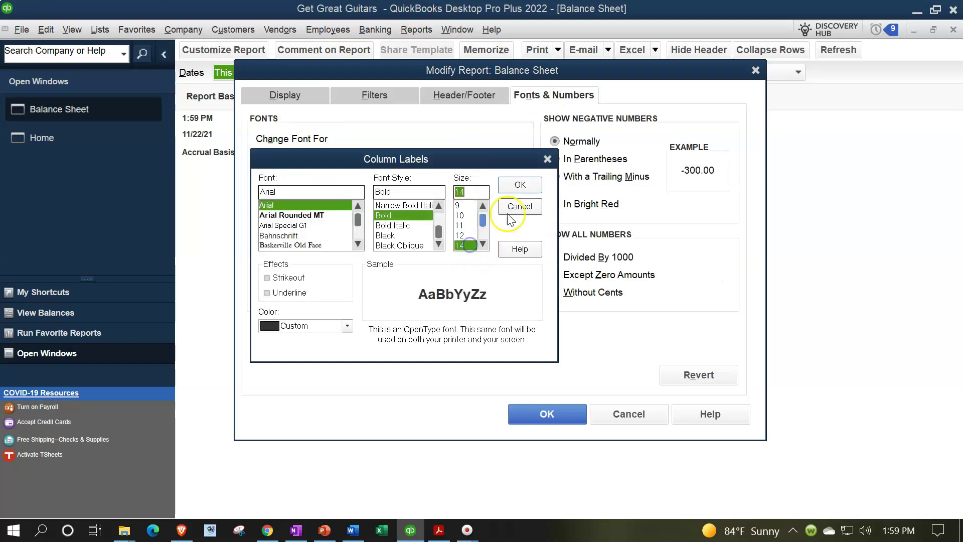
pyautogui.click(520, 186)
pyautogui.click(433, 167)
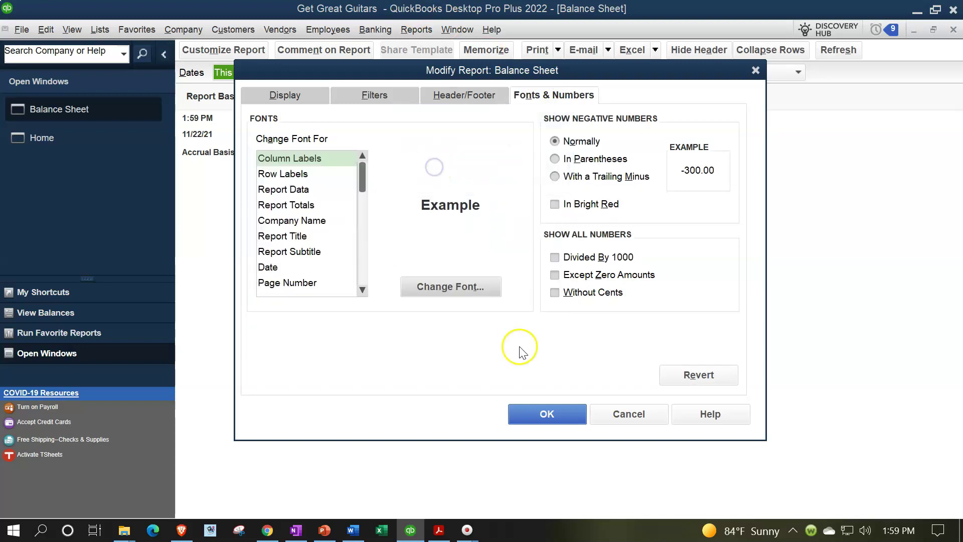
pyautogui.click(546, 413)
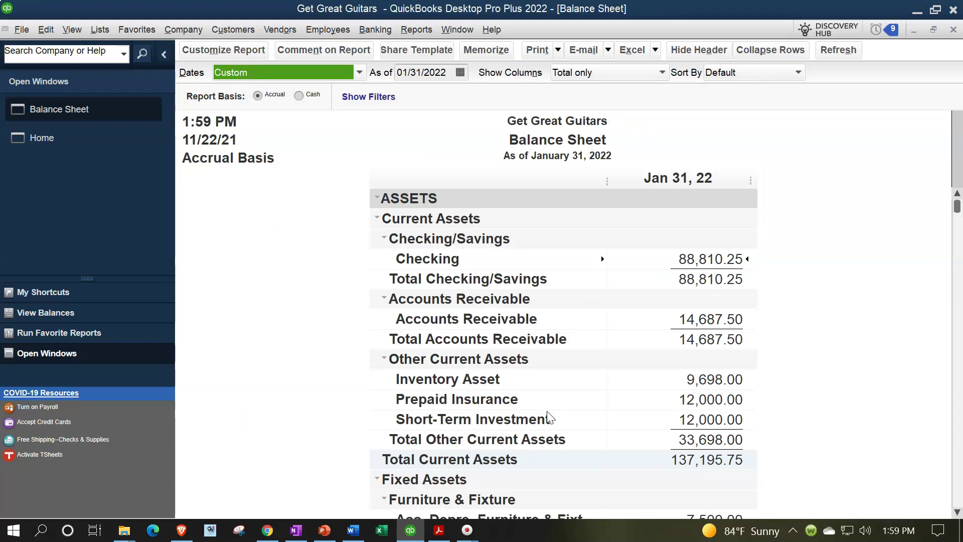
# - Return to the Home Page and start a bank reconciliation for the Checking account with statement date 01/31/2022
pyautogui.click(689, 260)
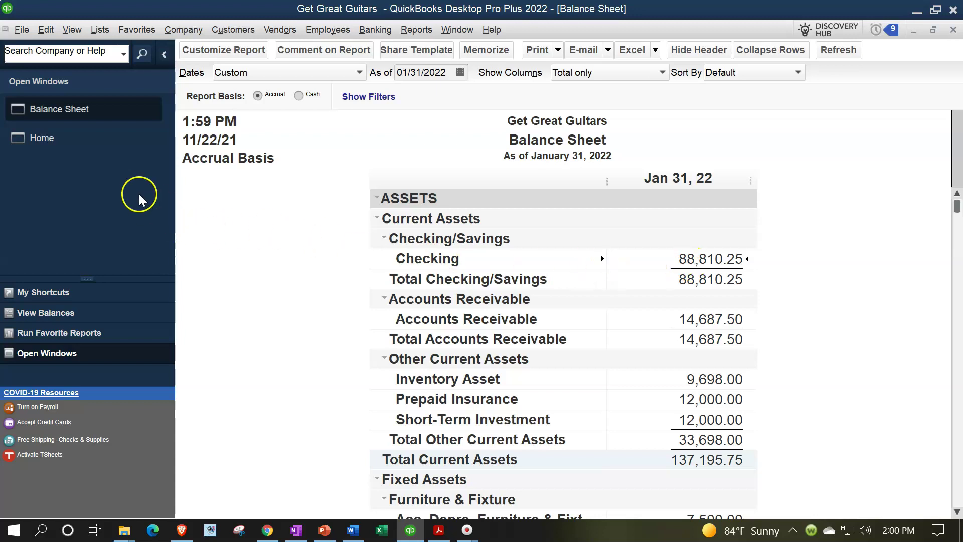
pyautogui.click(67, 145)
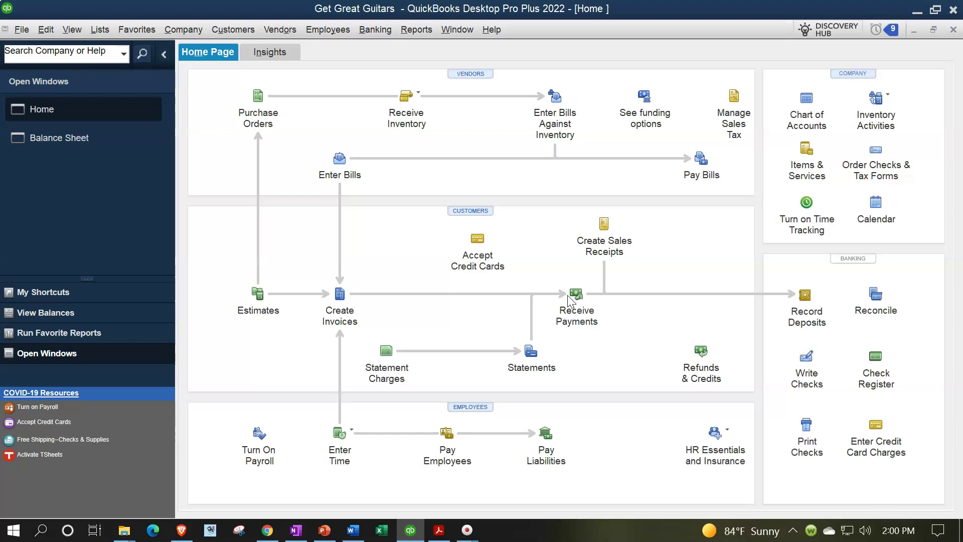
pyautogui.click(386, 31)
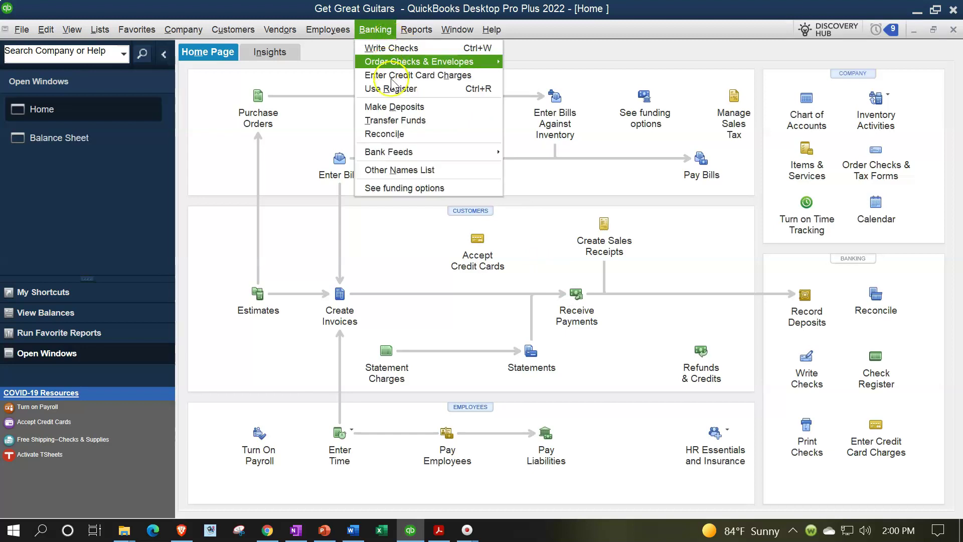
pyautogui.click(403, 137)
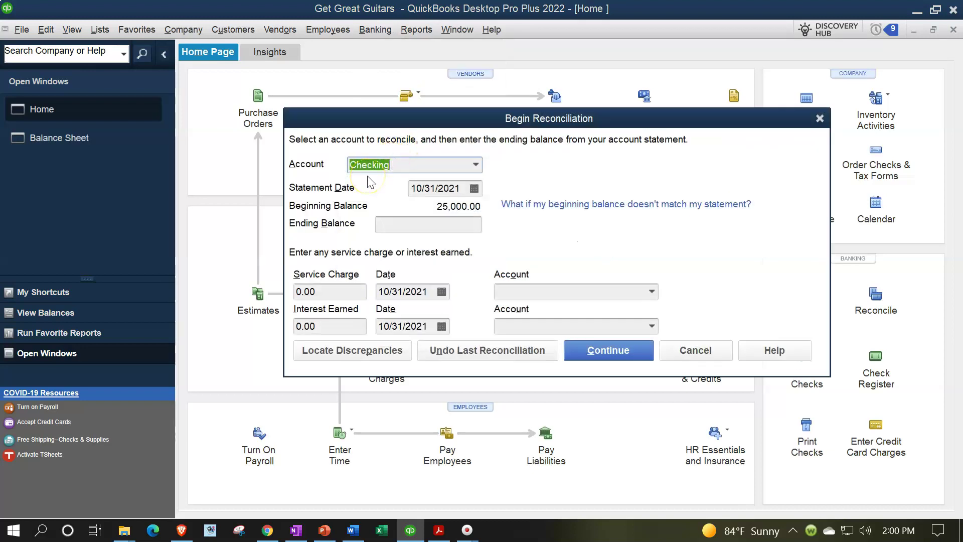
pyautogui.click(464, 192)
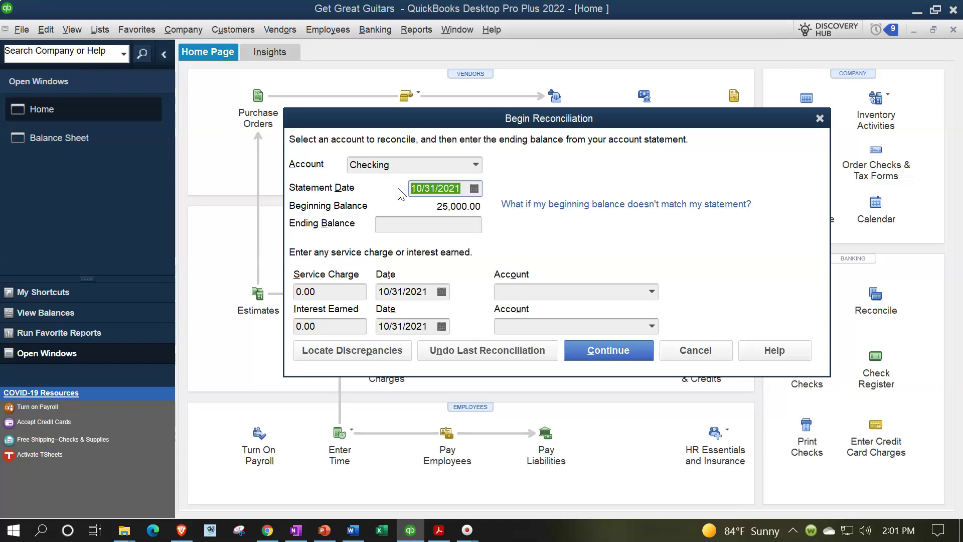
pyautogui.write('013122')
pyautogui.press('Tab')
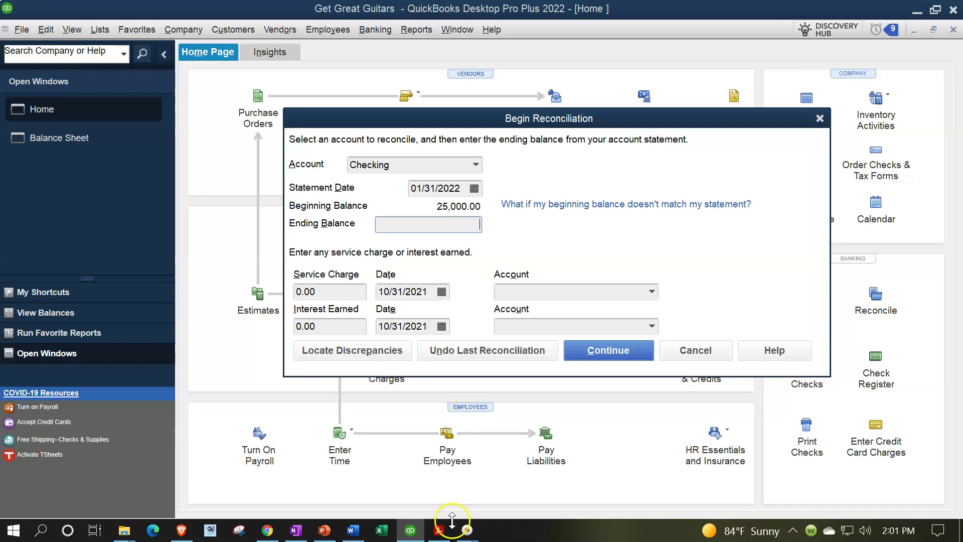
# - Compare the reconciliation's beginning balance with the January 1 balance in Bank Stmt Jan.pdf, and close the reconciliation setup
pyautogui.click(443, 534)
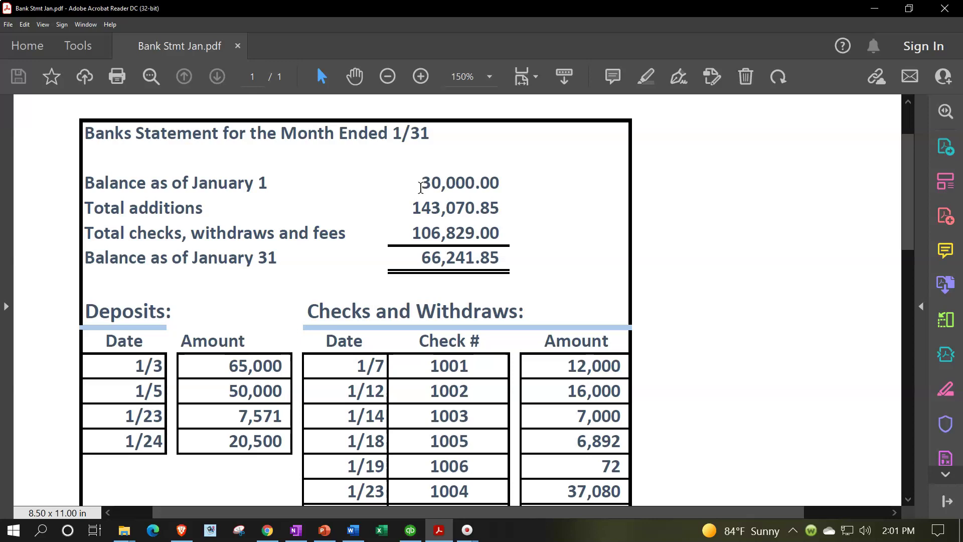
pyautogui.click(875, 9)
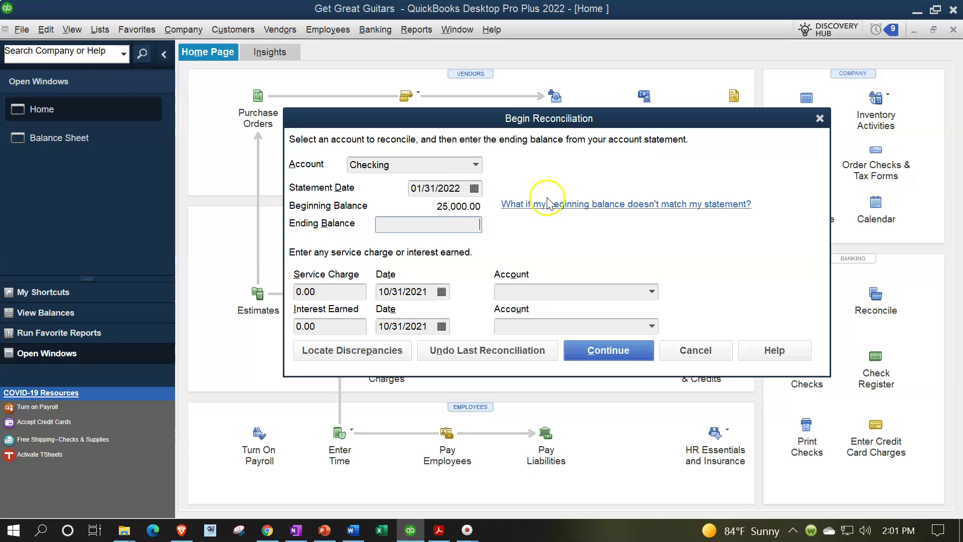
pyautogui.click(819, 120)
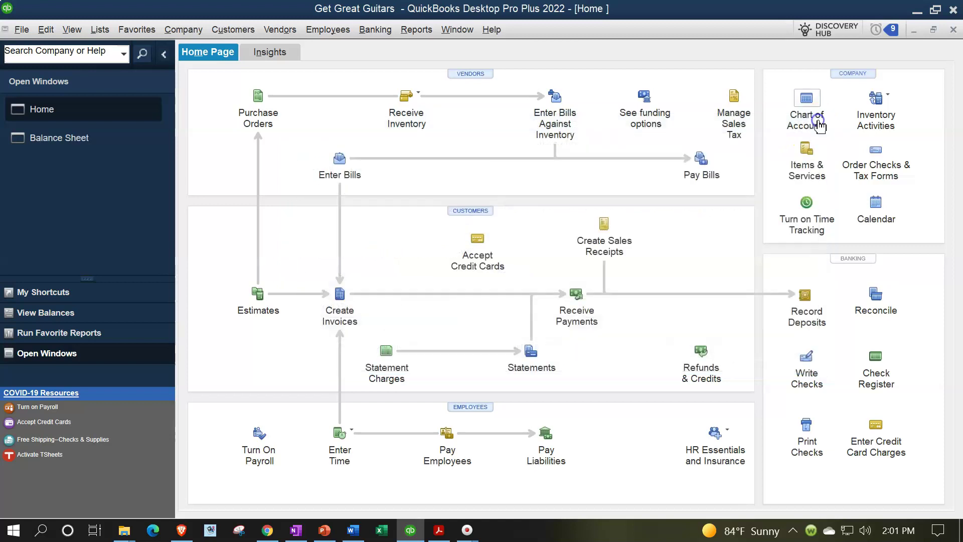
# - Open the Checking account for editing from the Chart of Accounts to examine its opening balance option
pyautogui.click(110, 31)
pyautogui.click(111, 48)
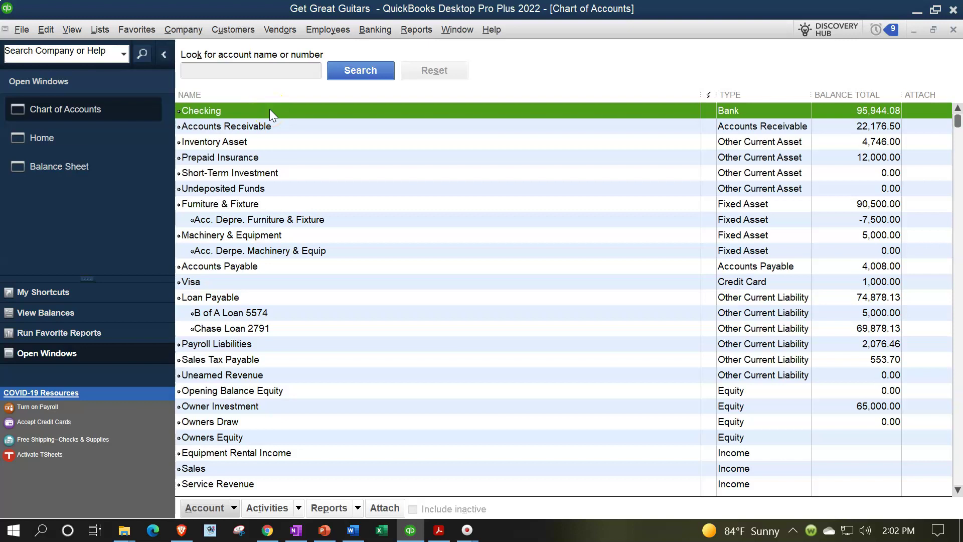
pyautogui.click(224, 508)
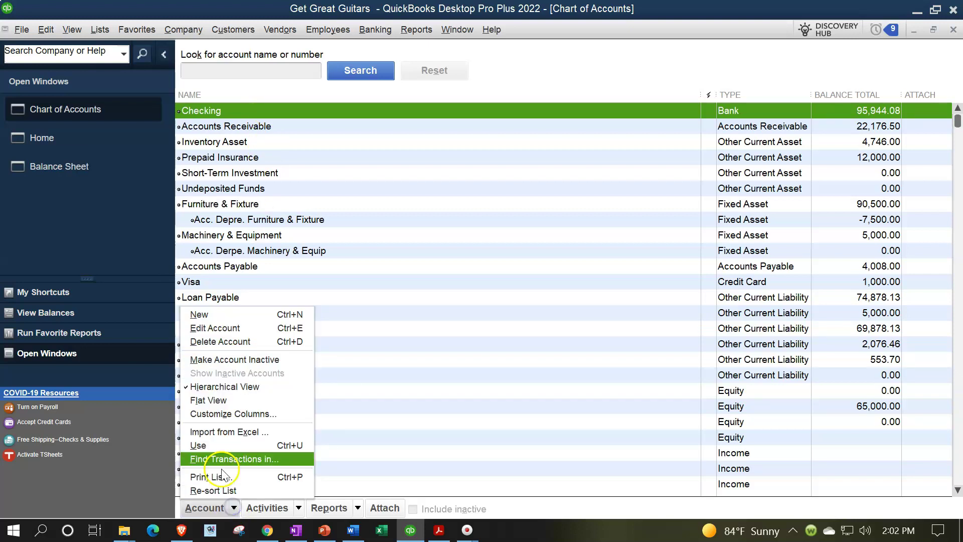
pyautogui.click(217, 334)
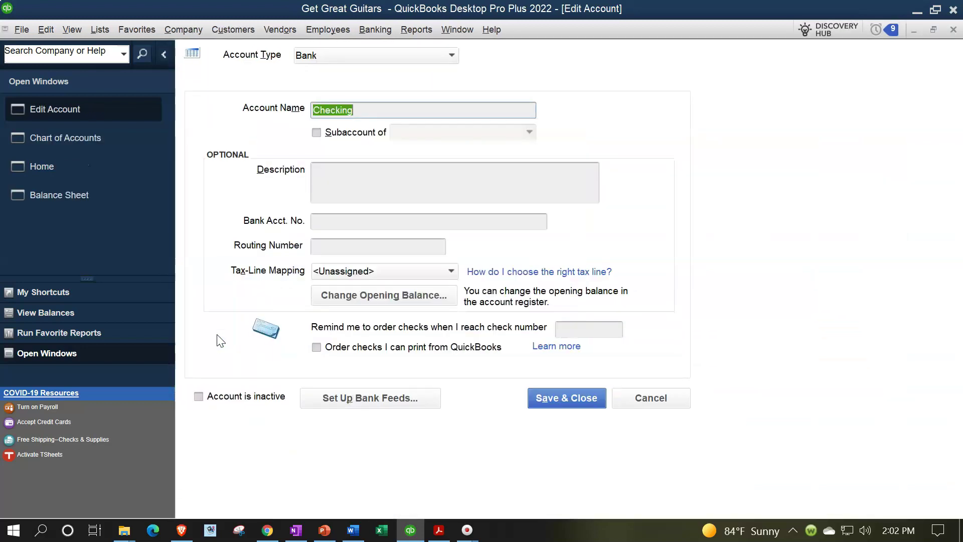
pyautogui.click(364, 297)
# - Review the January 1 balance in the bank statement PDF, and close the account editor and the Chart of Accounts
pyautogui.click(439, 530)
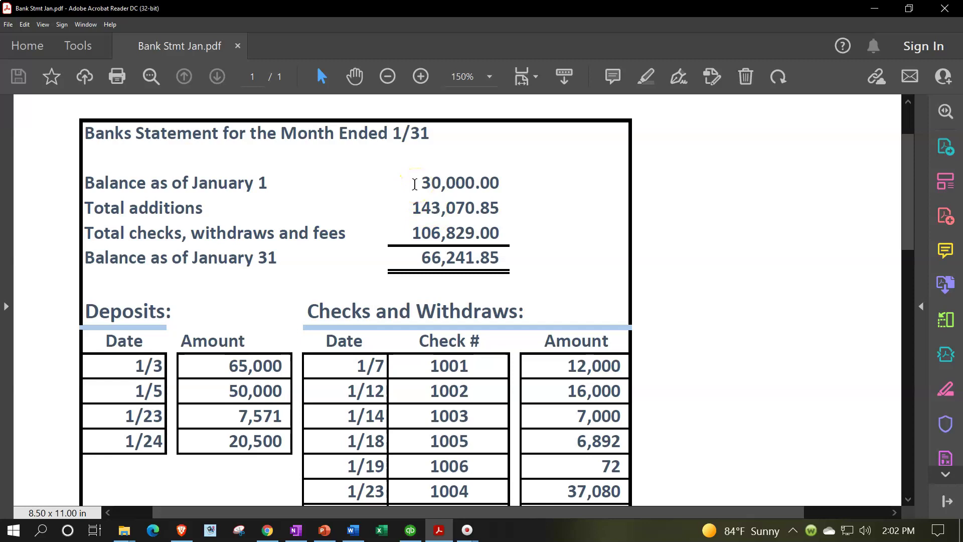
pyautogui.click(439, 530)
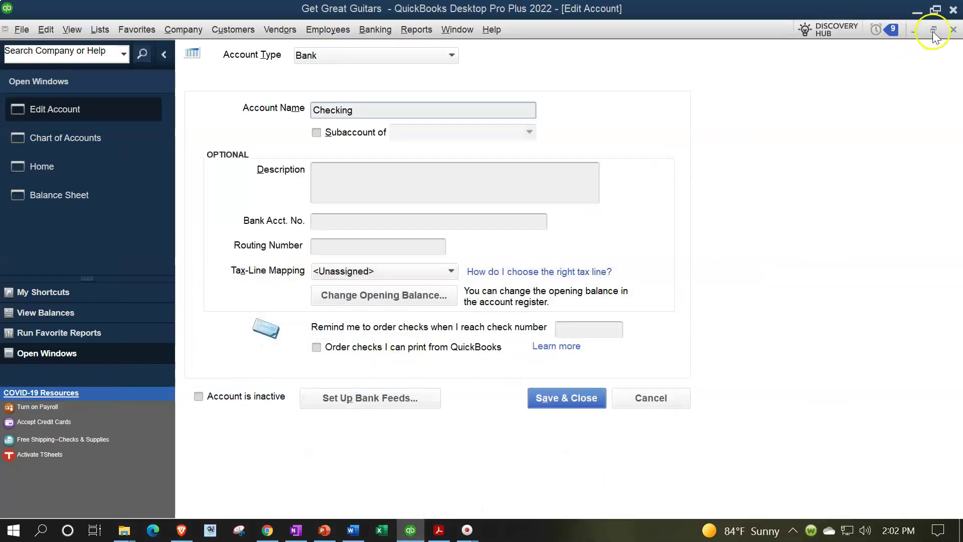
pyautogui.click(952, 32)
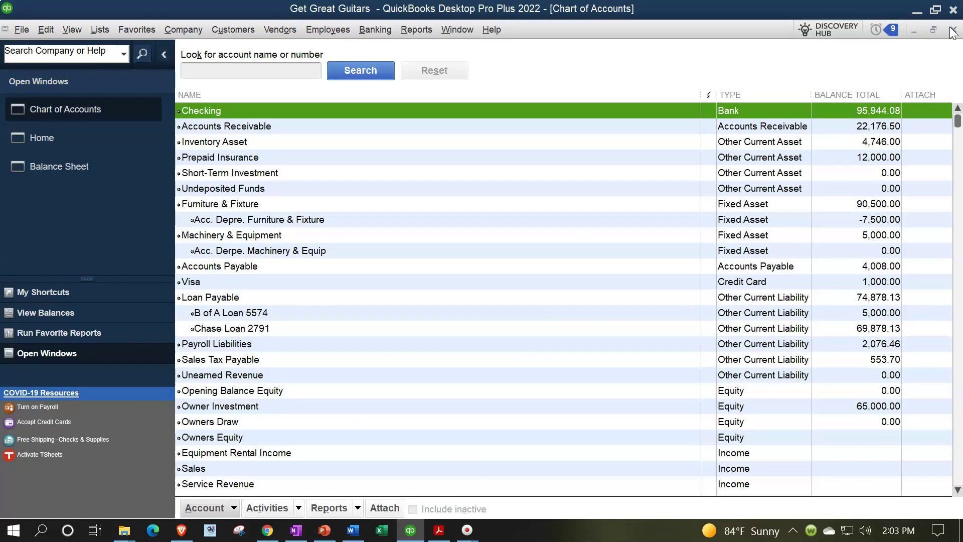
pyautogui.click(952, 30)
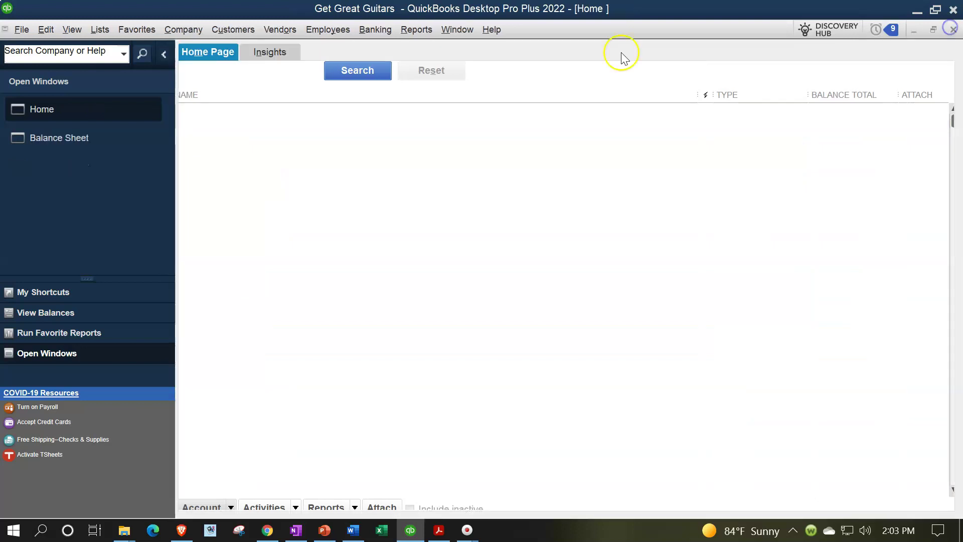
# - Start a reconciliation of the Checking account and set the statement date to 01/31/2022
pyautogui.click(384, 35)
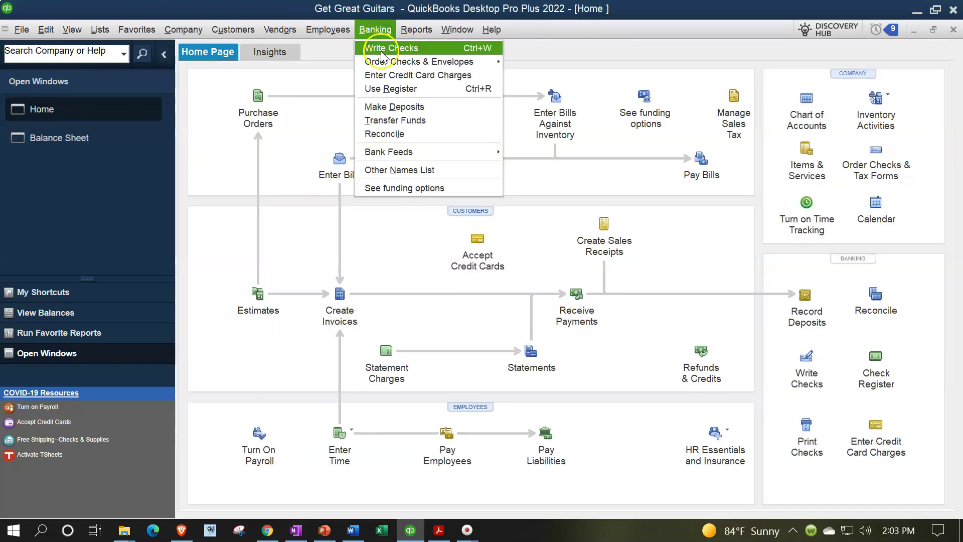
pyautogui.click(391, 134)
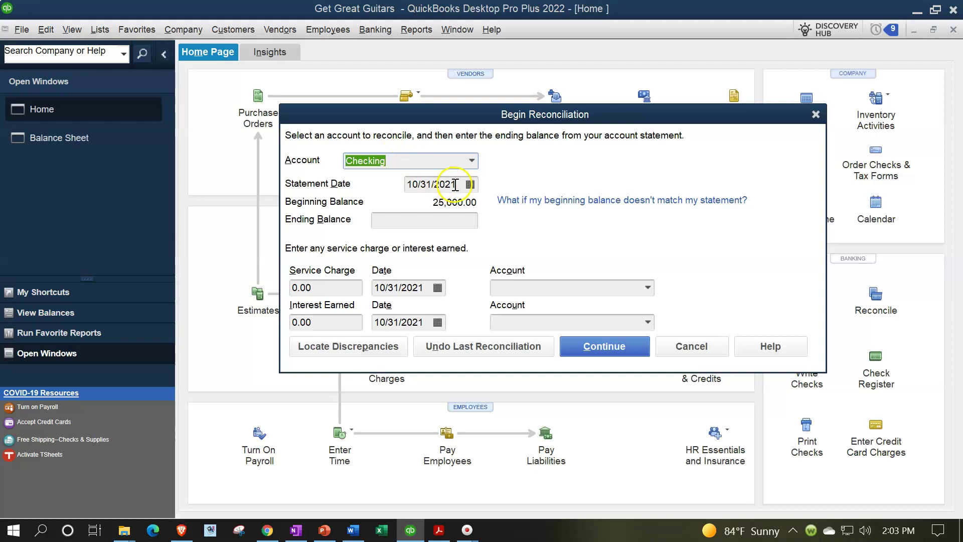
pyautogui.click(346, 180)
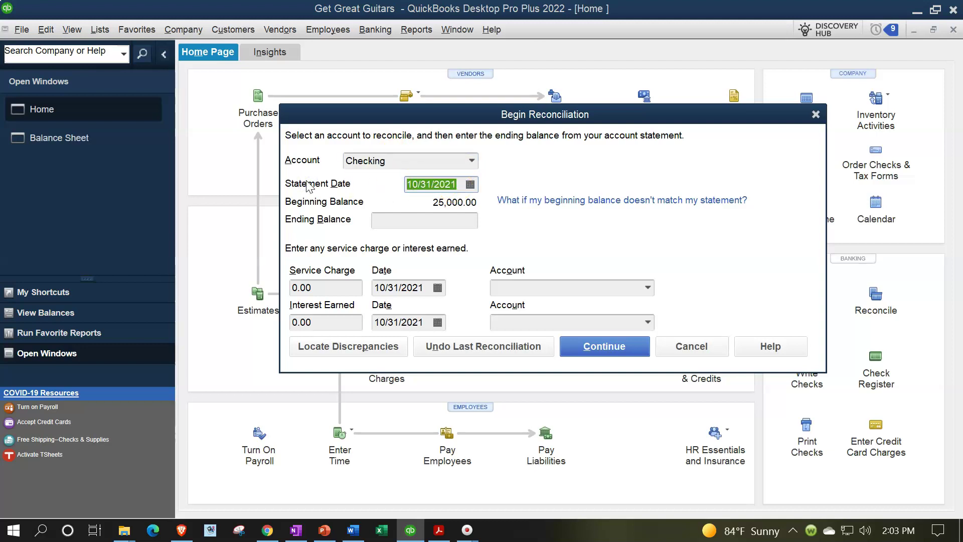
pyautogui.write('01/31/2022')
pyautogui.press('Tab')
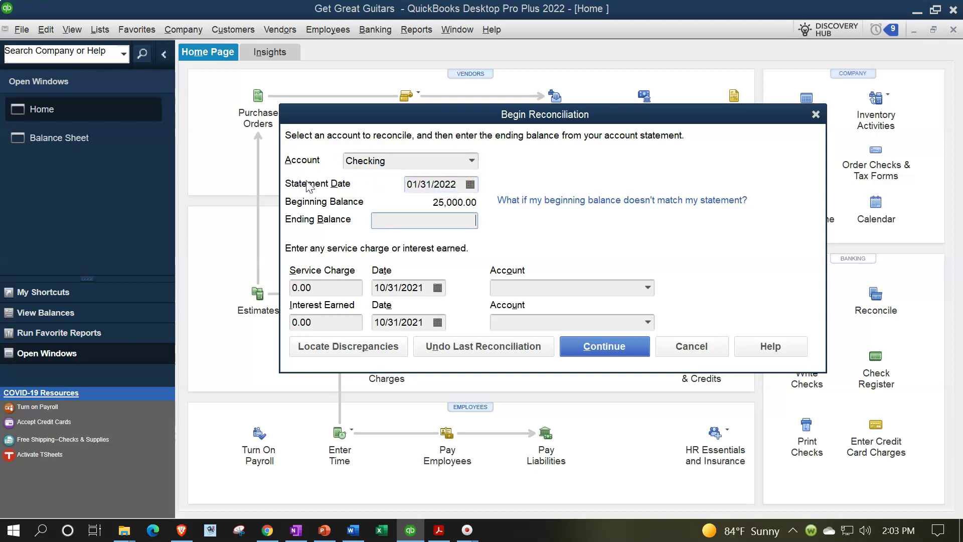
# - Look up the January 31 balance in the bank statement PDF and enter 66,241.85 as the reconciliation's ending balance
pyautogui.click(439, 532)
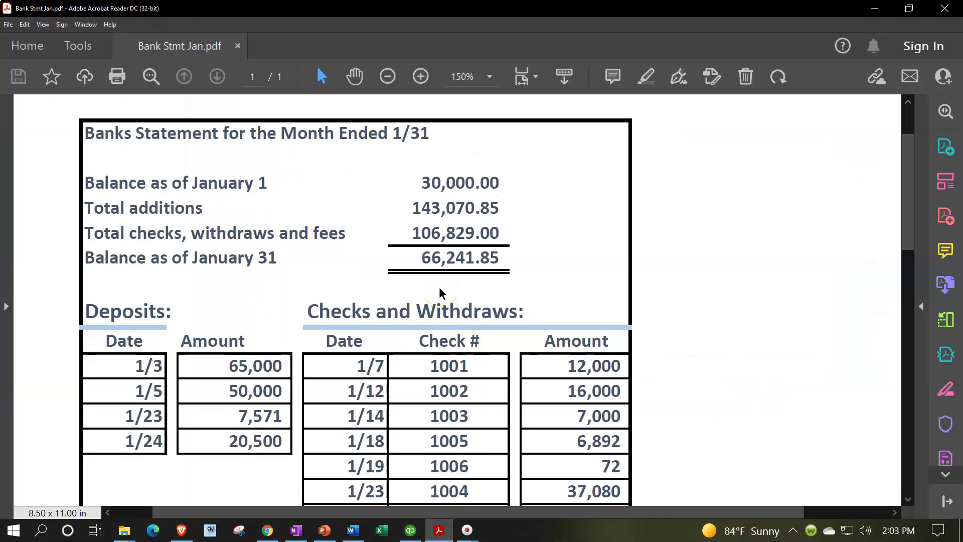
pyautogui.click(439, 530)
pyautogui.write('6')
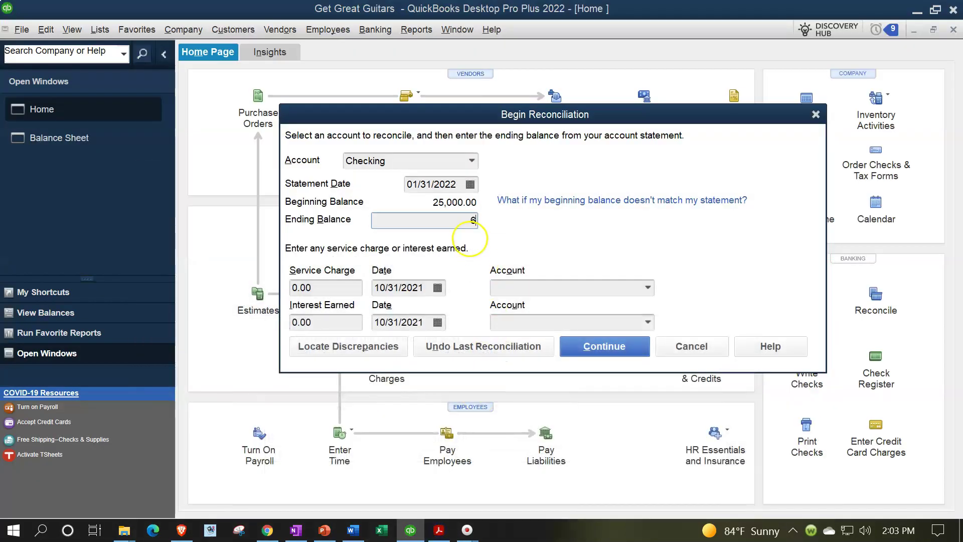
pyautogui.write('6,241.85')
pyautogui.press('Tab')
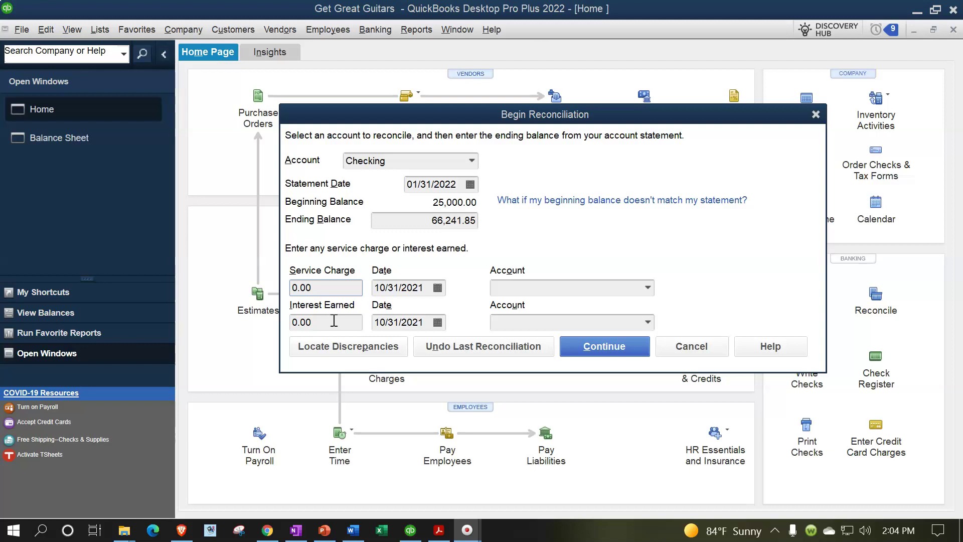
# - Look through the account choices offered for the service charge and the interest earned without selecting one
pyautogui.click(647, 288)
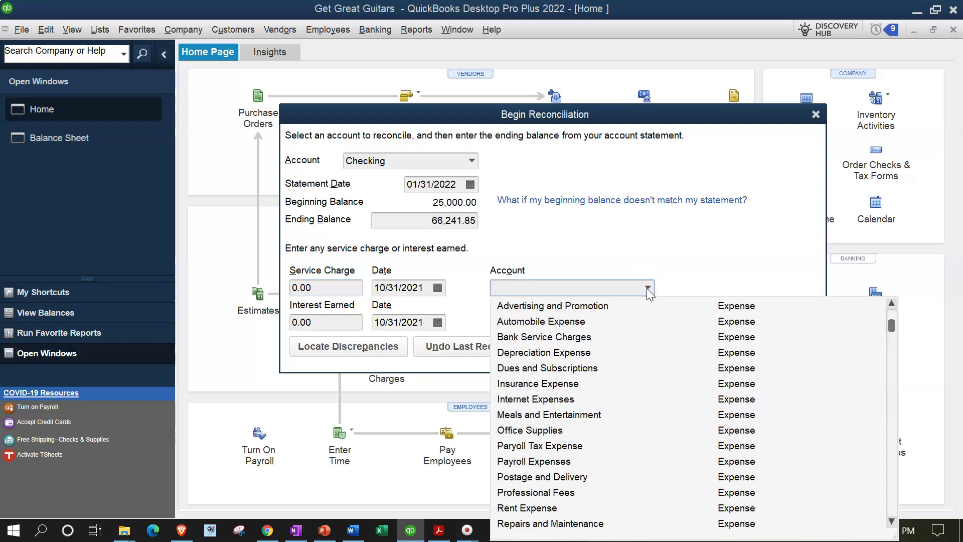
pyautogui.click(647, 288)
pyautogui.click(649, 319)
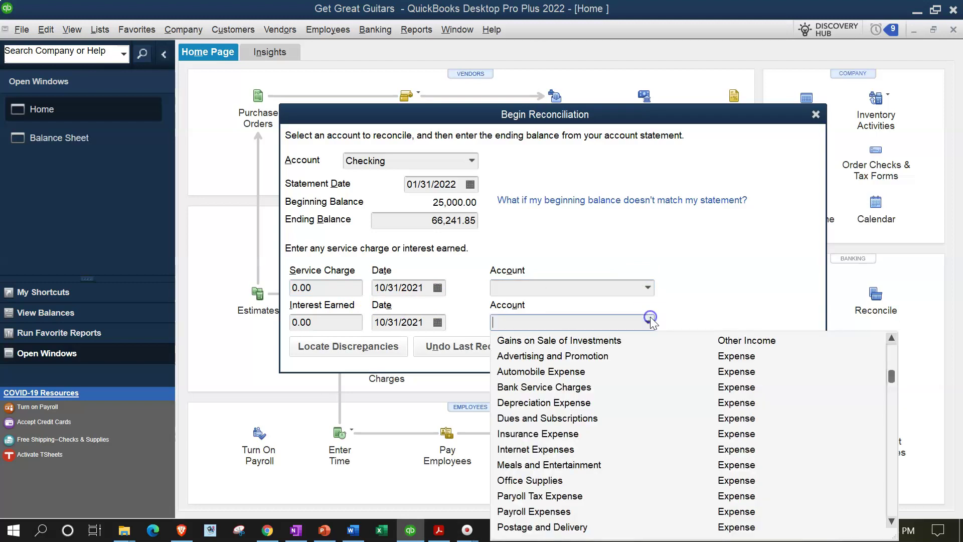
pyautogui.click(650, 322)
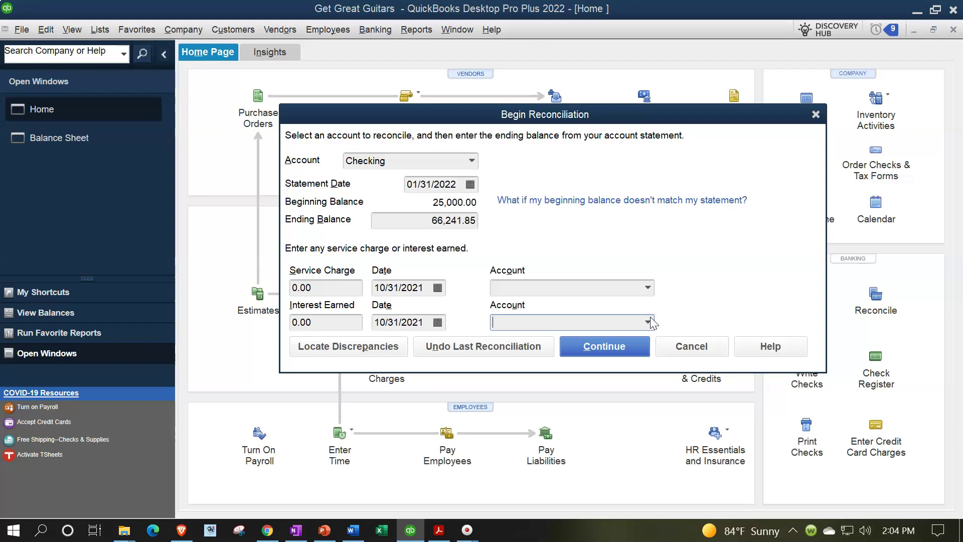
# - Leave the service charge and interest earned at 0.00 and continue to the Checking reconciliation worksheet
pyautogui.click(349, 293)
pyautogui.click(613, 352)
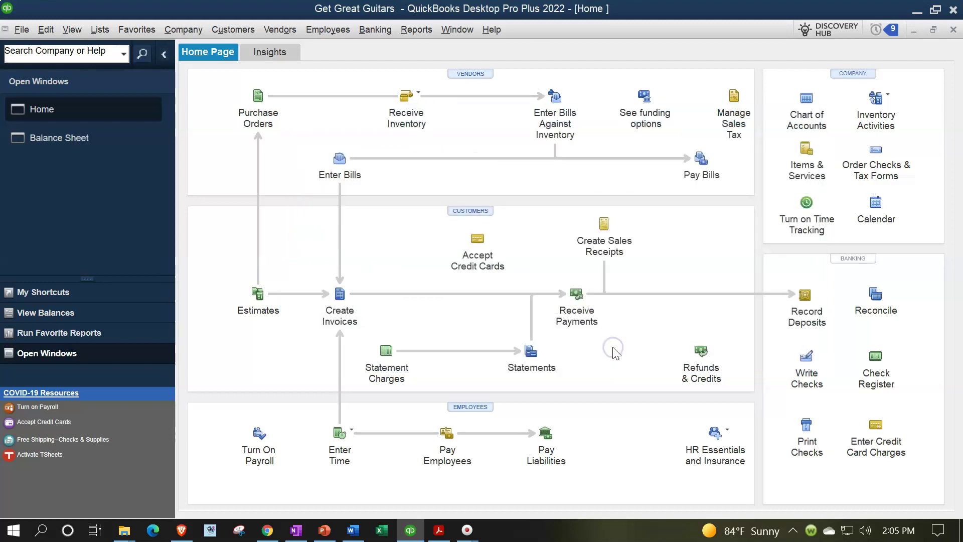
pyautogui.click(636, 373)
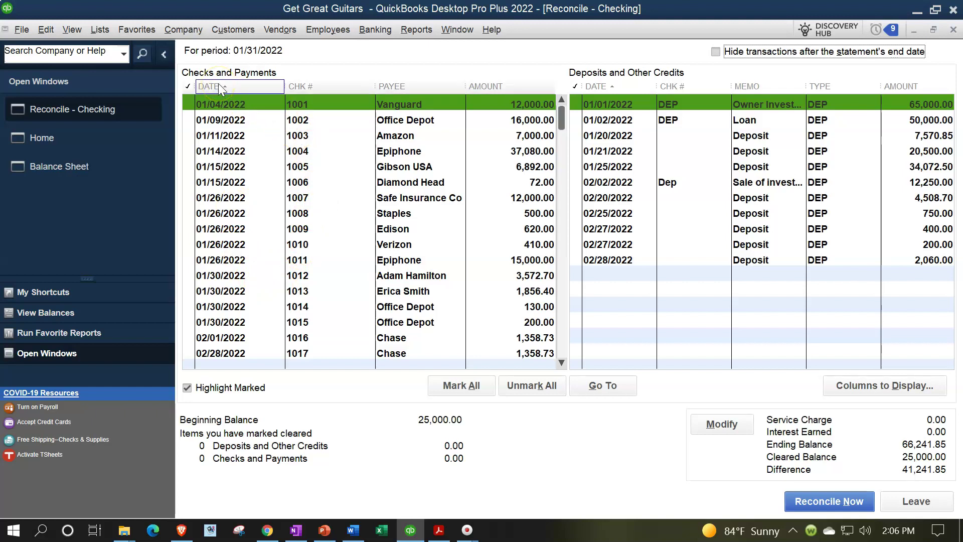
# - Sort the deposits by date, look through the checks and payments, and hide transactions after the statement's end date
pyautogui.click(609, 86)
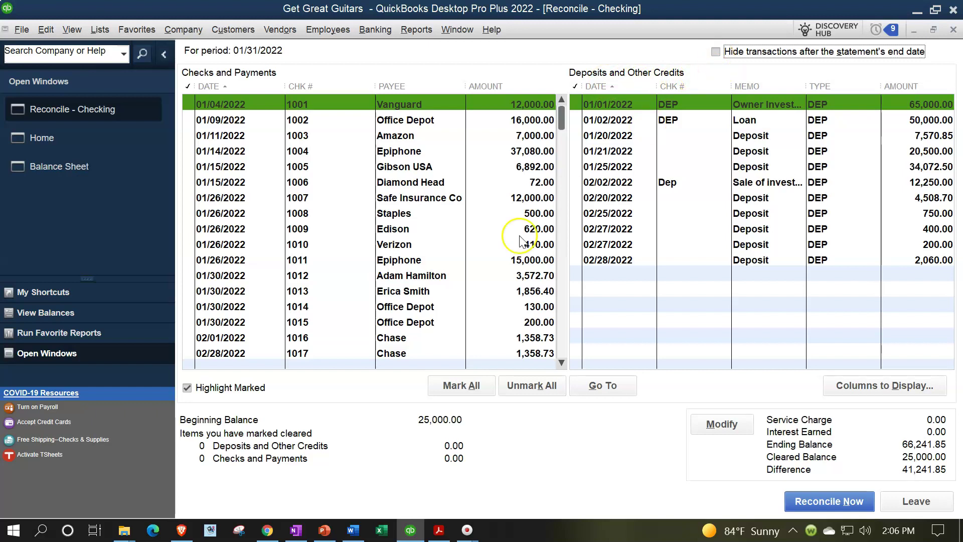
pyautogui.scroll(-3, 520, 241)
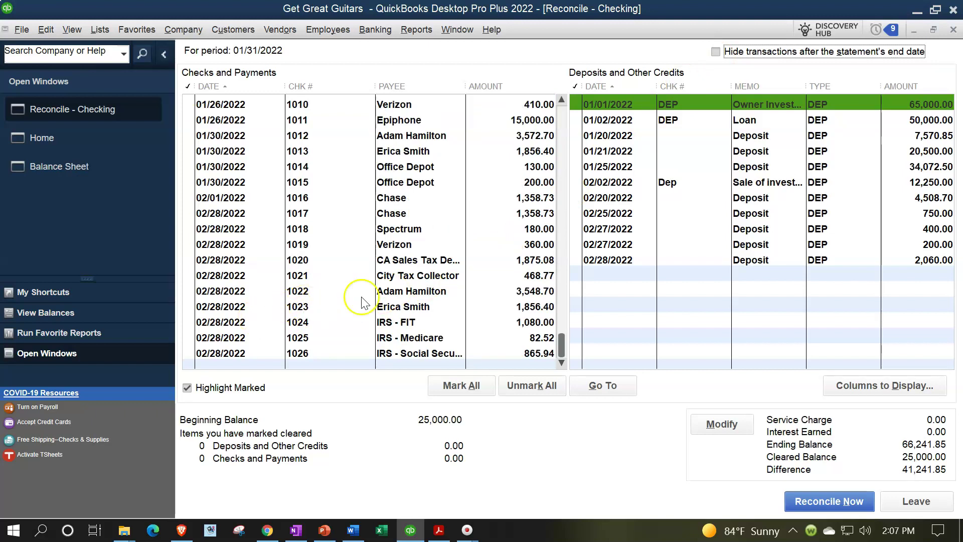
pyautogui.scroll(3, 365, 303)
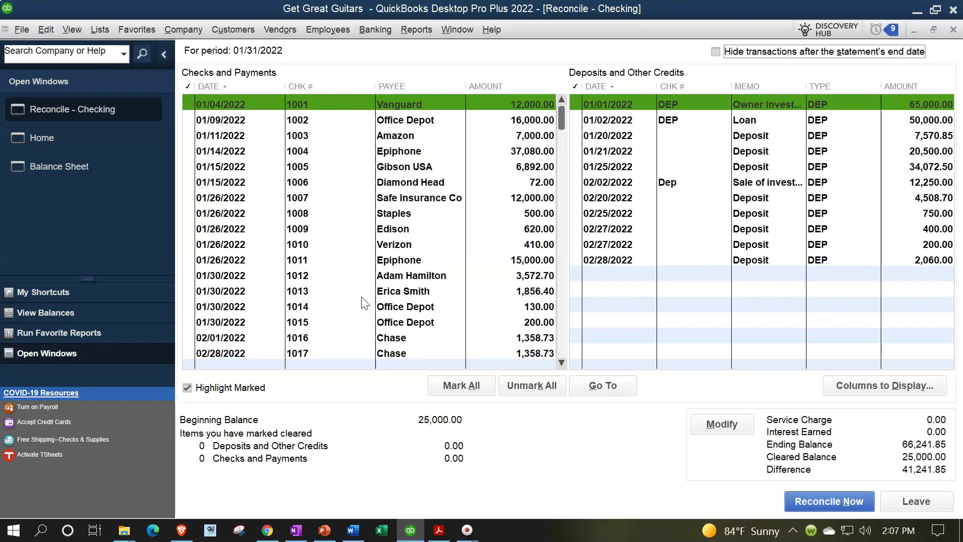
pyautogui.click(717, 52)
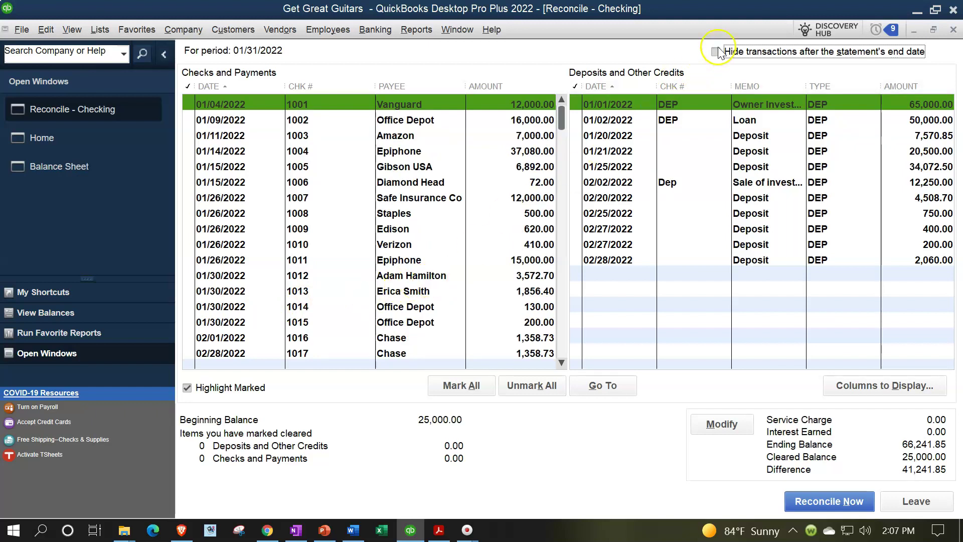
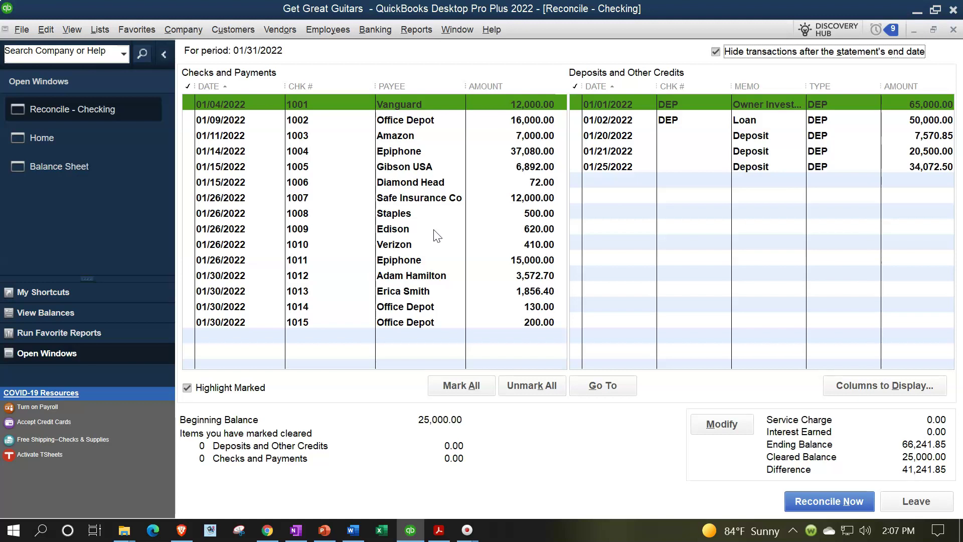
# - Mark all listed checks and deposits as cleared, and unmark them all again
pyautogui.click(453, 393)
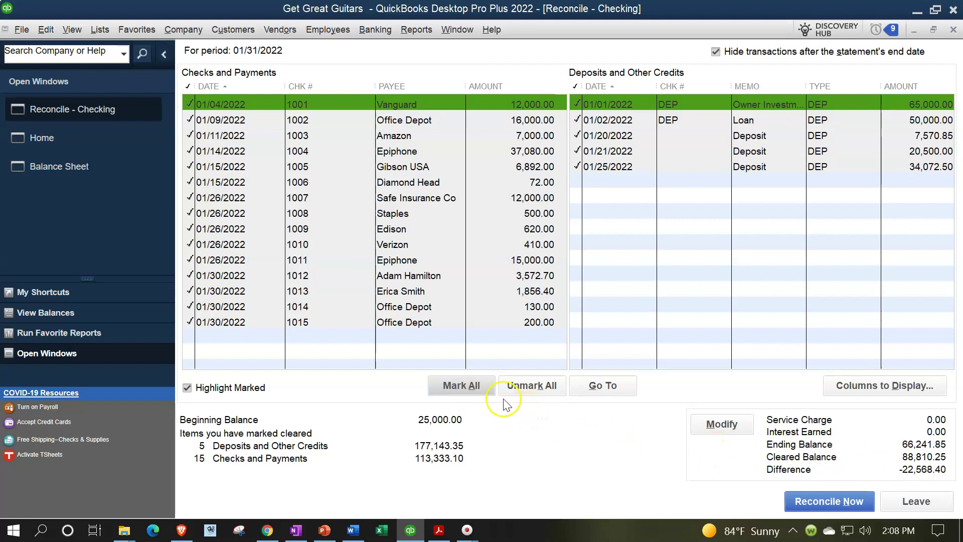
pyautogui.click(511, 384)
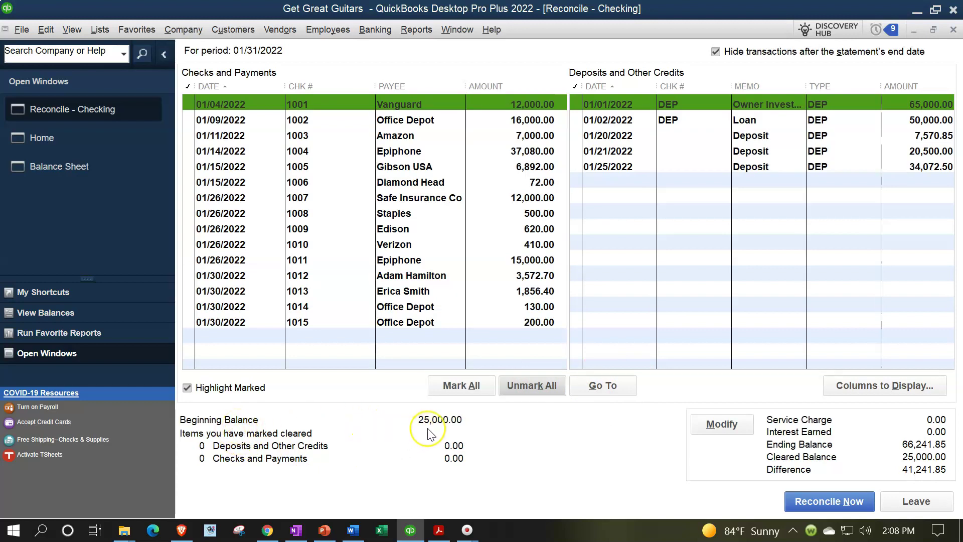
# - Compare the January 1 balance in the bank statement PDF with the reconciliation's beginning balance
pyautogui.click(439, 530)
pyautogui.click(467, 200)
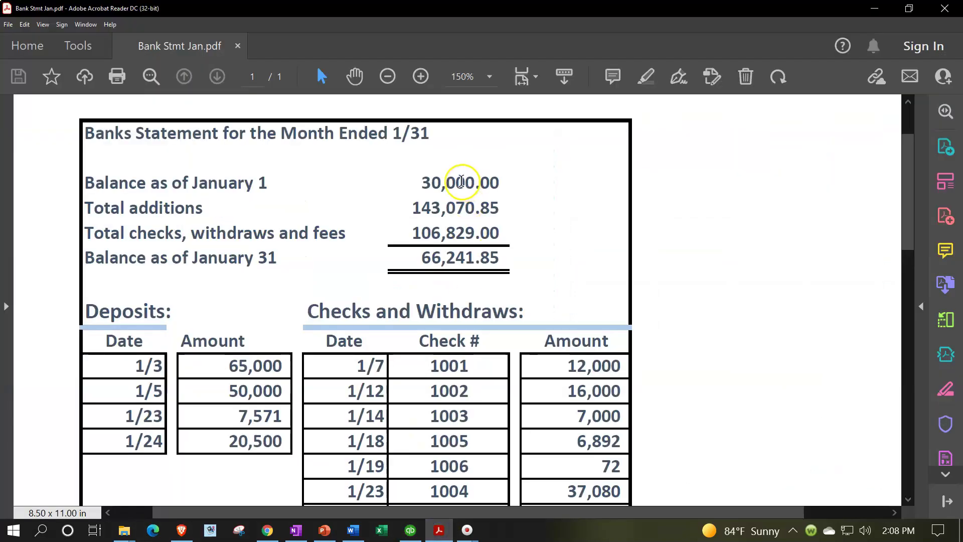
pyautogui.click(439, 530)
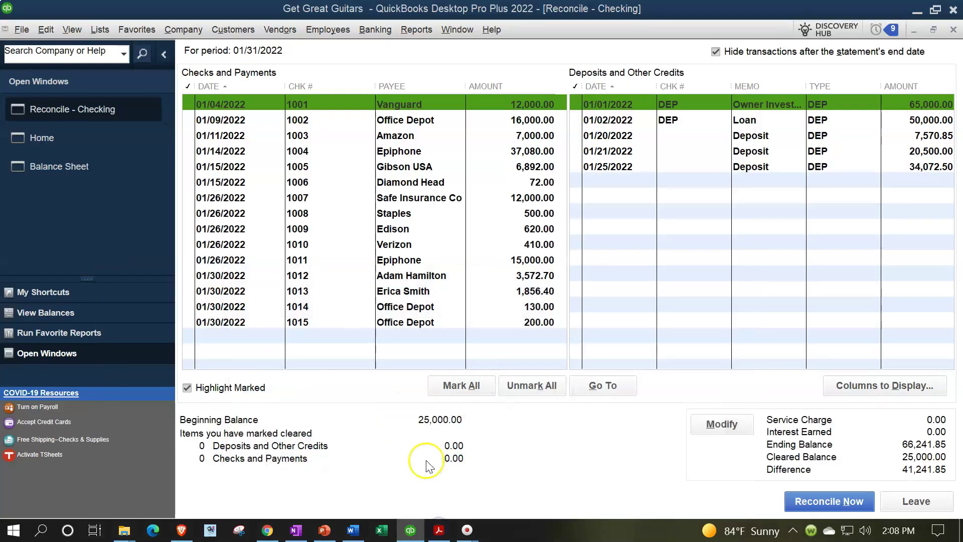
pyautogui.click(436, 419)
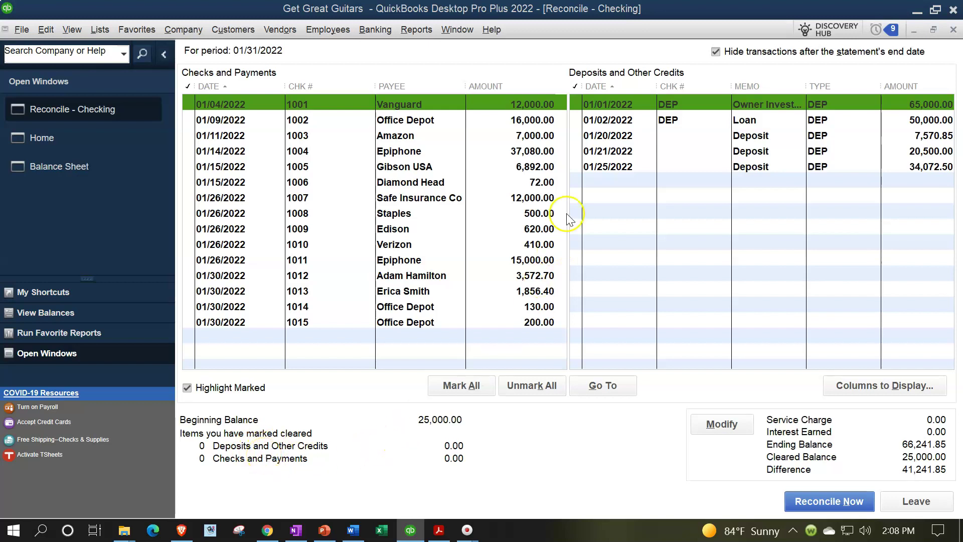
# - Mark check 1005 to Gibson USA and the 01/02/2022 Loan deposit as cleared, and unmark both again
pyautogui.click(530, 166)
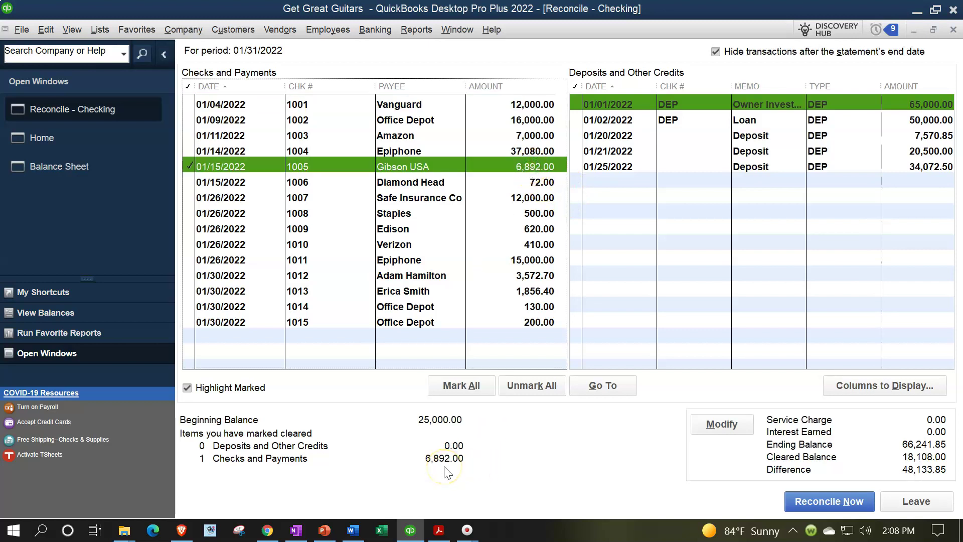
pyautogui.click(911, 120)
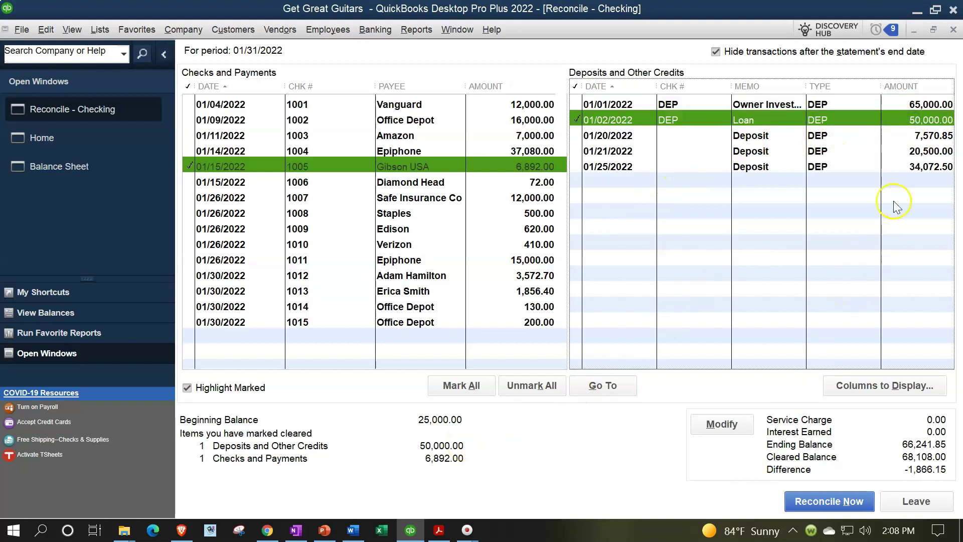
pyautogui.click(534, 166)
pyautogui.click(747, 121)
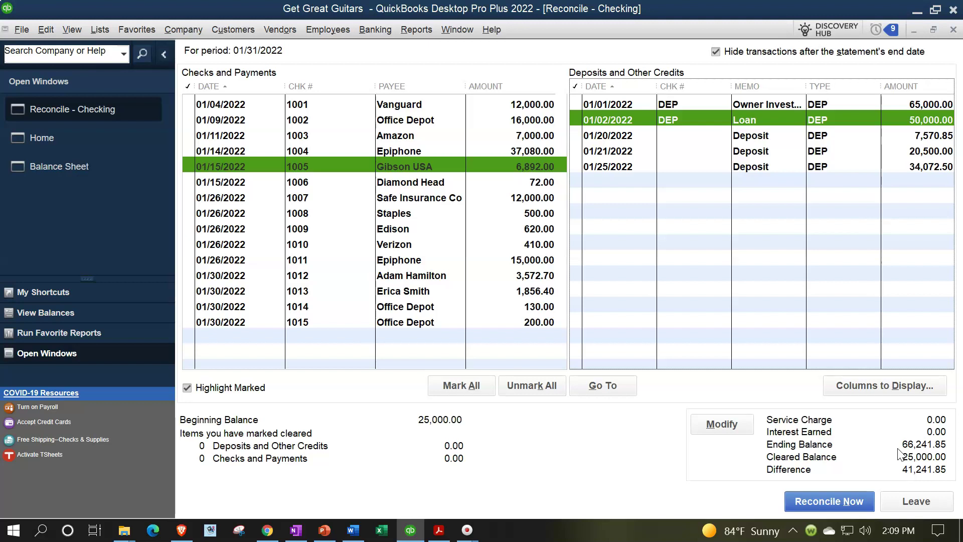
# - Check the January 31 balance in the bank statement PDF against the reconciliation's ending balance and difference
pyautogui.click(439, 530)
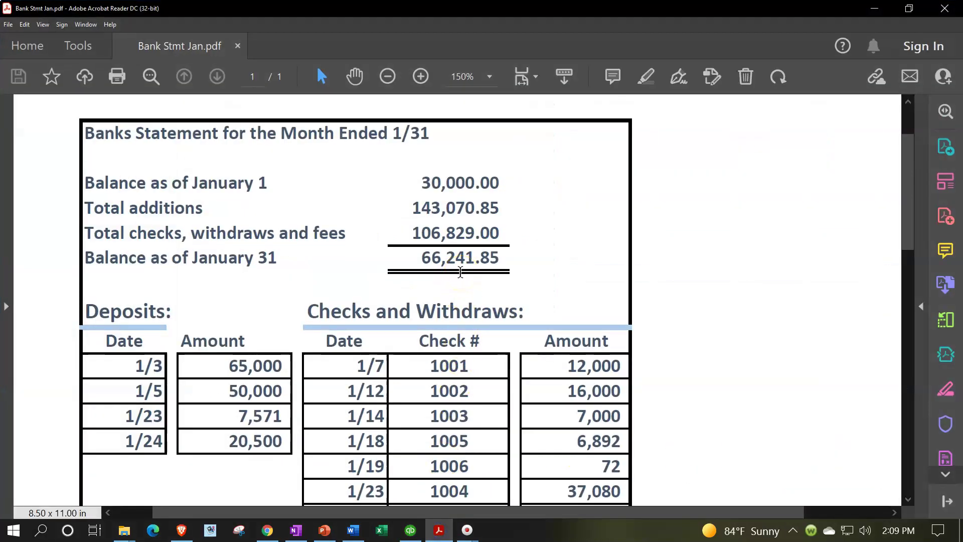
pyautogui.click(438, 530)
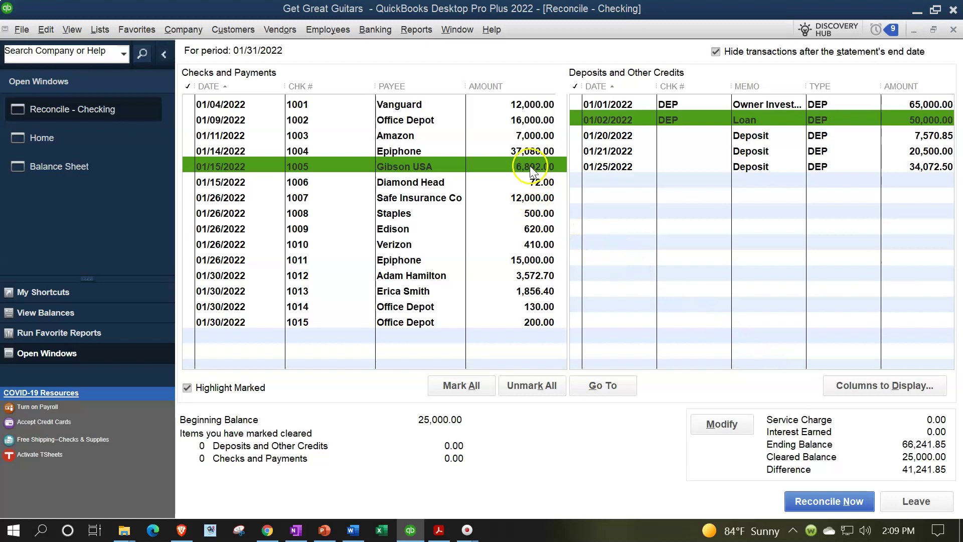
pyautogui.click(439, 531)
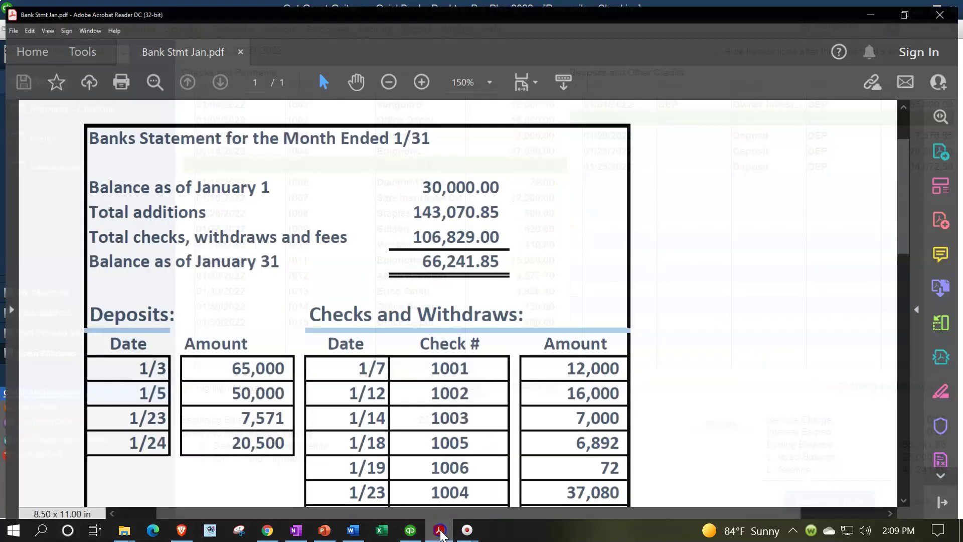
pyautogui.click(439, 530)
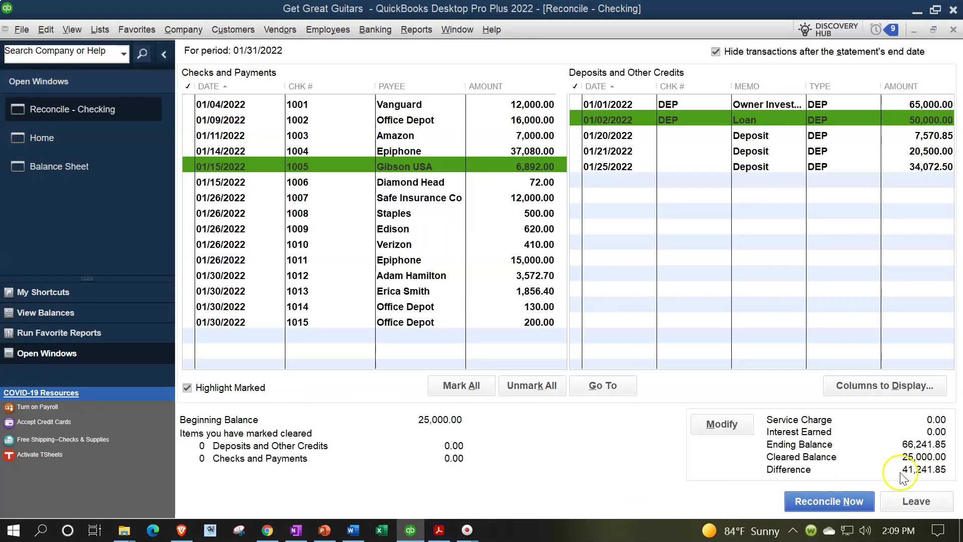
# - Mark check 1007 to Safe Insurance Co and the Loan deposit as cleared, and unmark both again
pyautogui.click(532, 198)
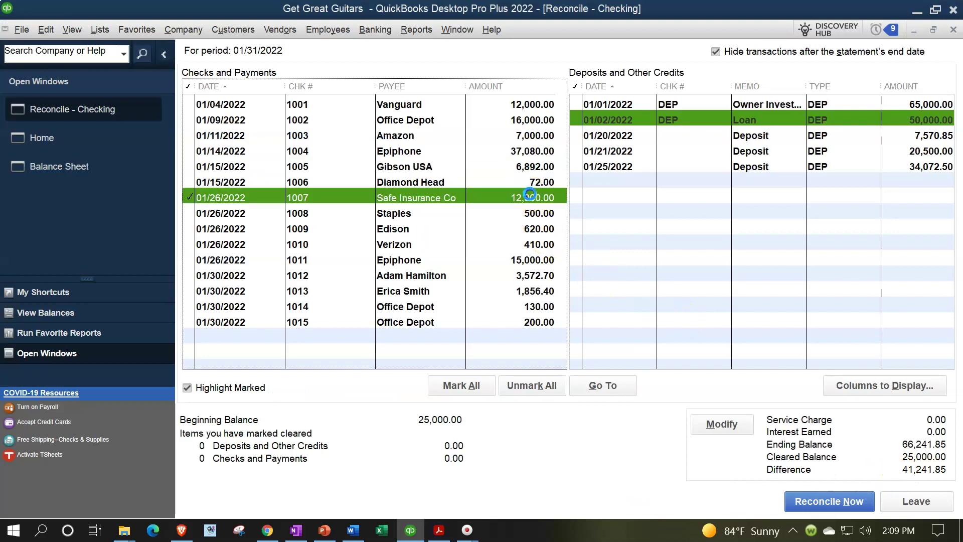
pyautogui.click(790, 119)
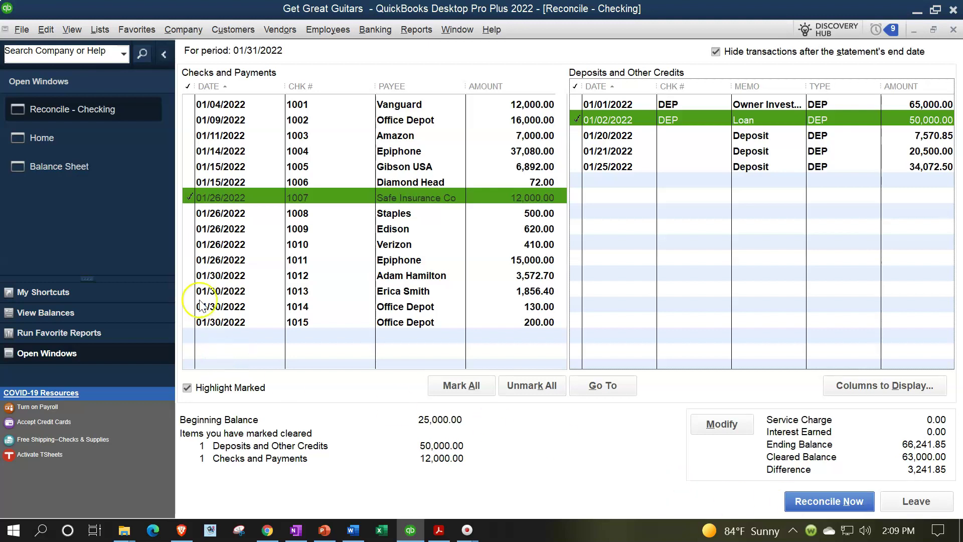
pyautogui.click(185, 196)
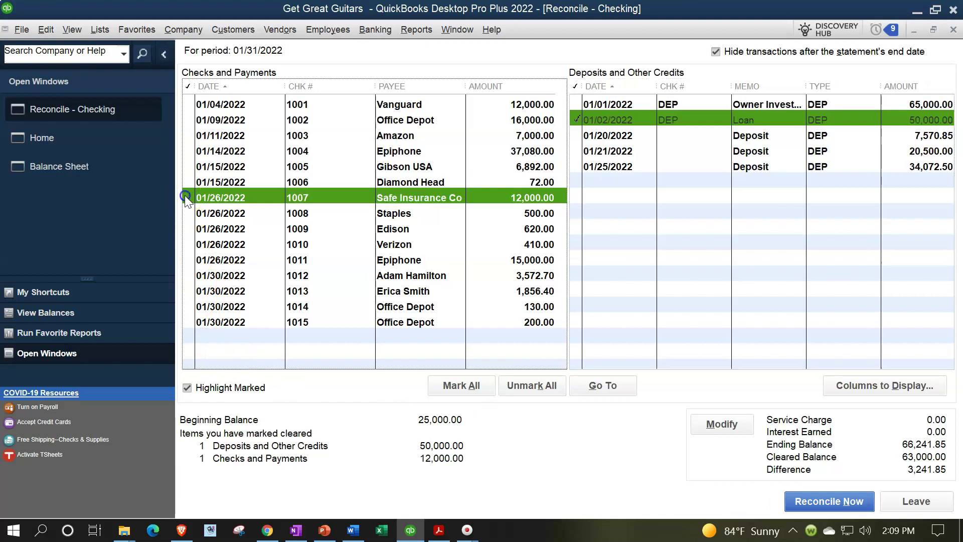
pyautogui.click(589, 120)
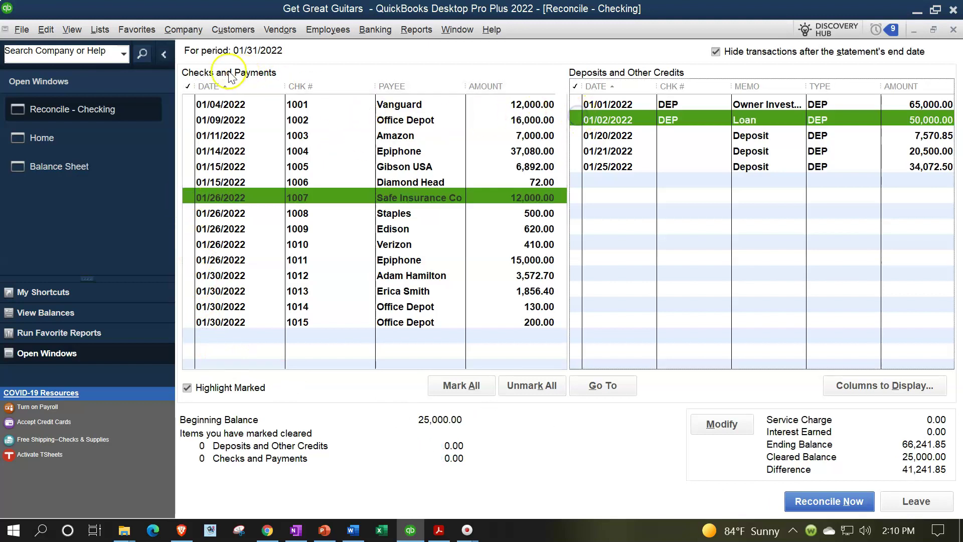
# - Collapse the Open Windows sidebar to widen the reconciliation lists
pyautogui.click(163, 54)
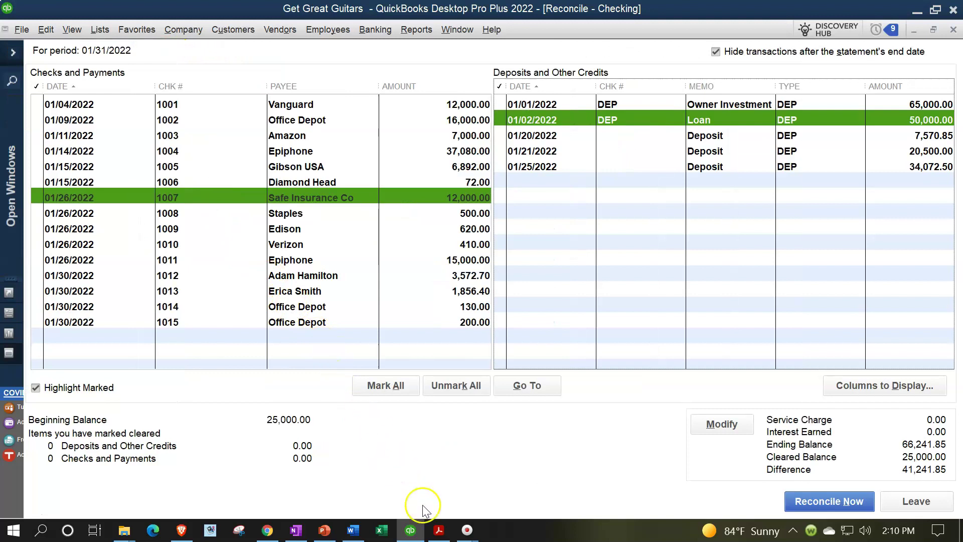
# - Review the deposits, checks, withdrawal, bank service charges and summary balances in the January bank statement PDF
pyautogui.click(438, 530)
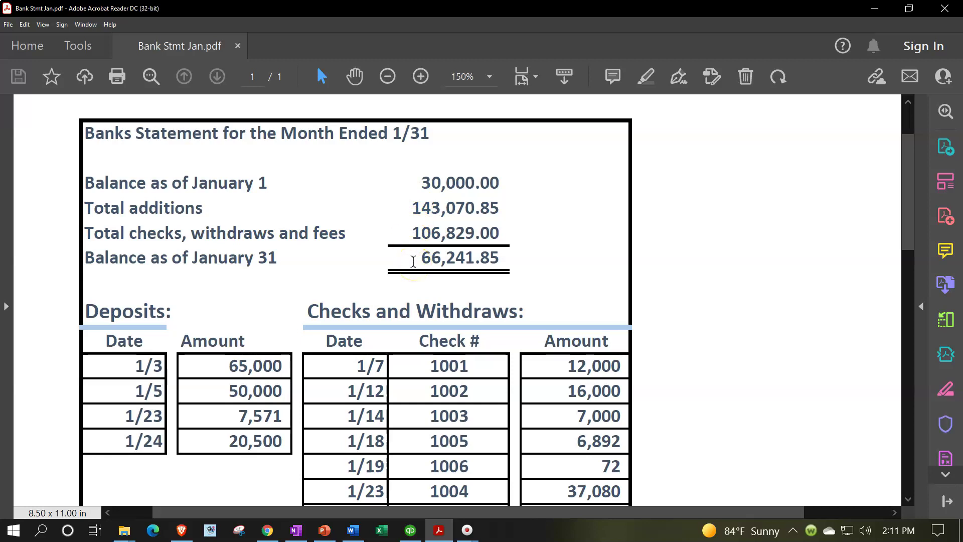
pyautogui.scroll(-2, 413, 261)
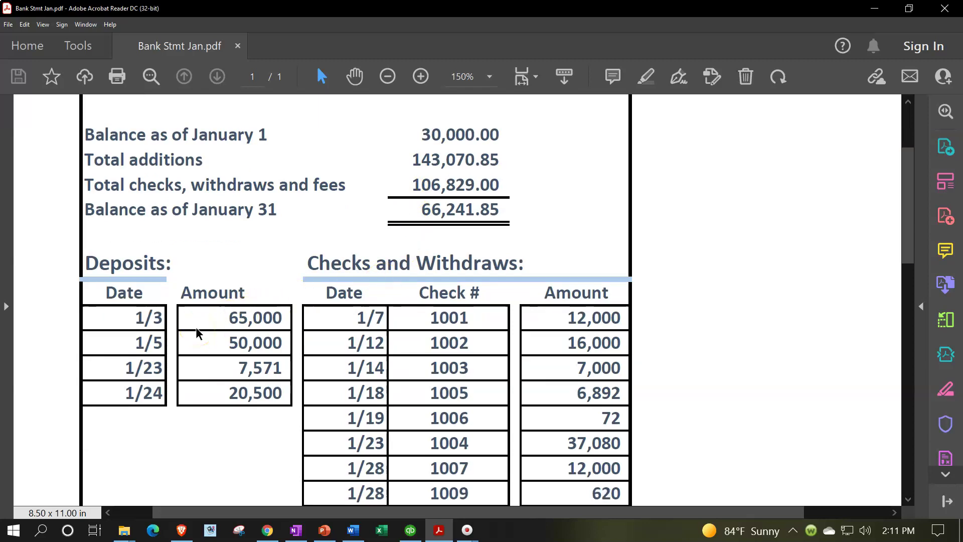
pyautogui.scroll(-1, 196, 327)
pyautogui.scroll(-1, 539, 331)
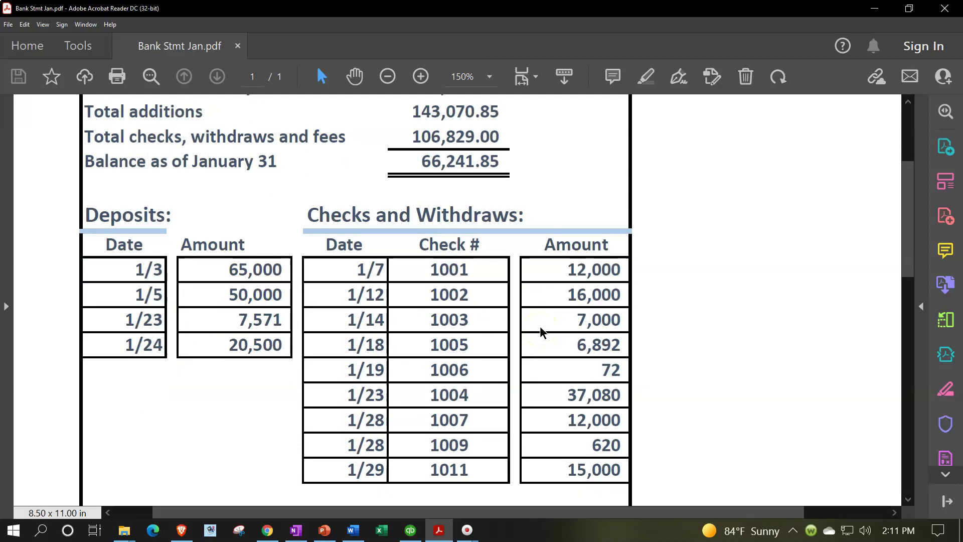
pyautogui.scroll(-4, 541, 331)
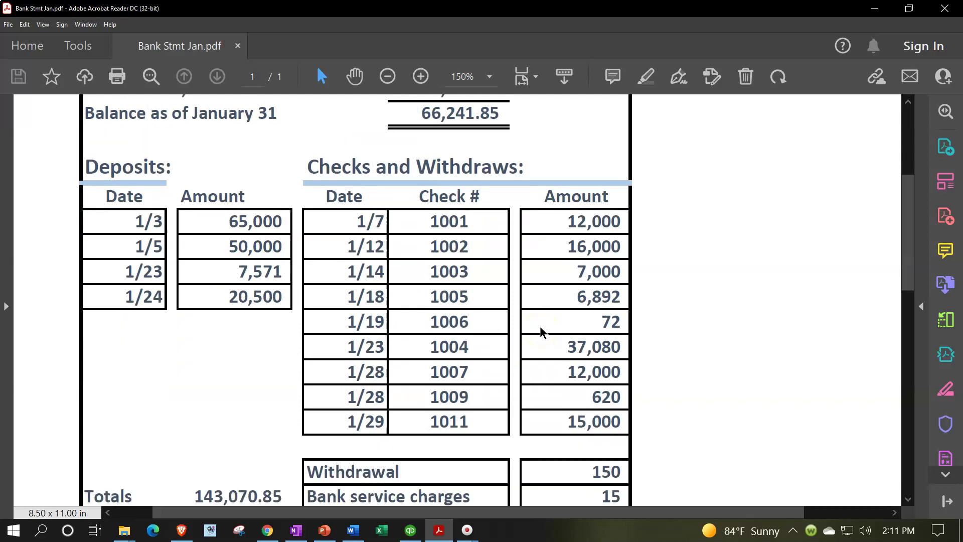
pyautogui.scroll(-1, 540, 326)
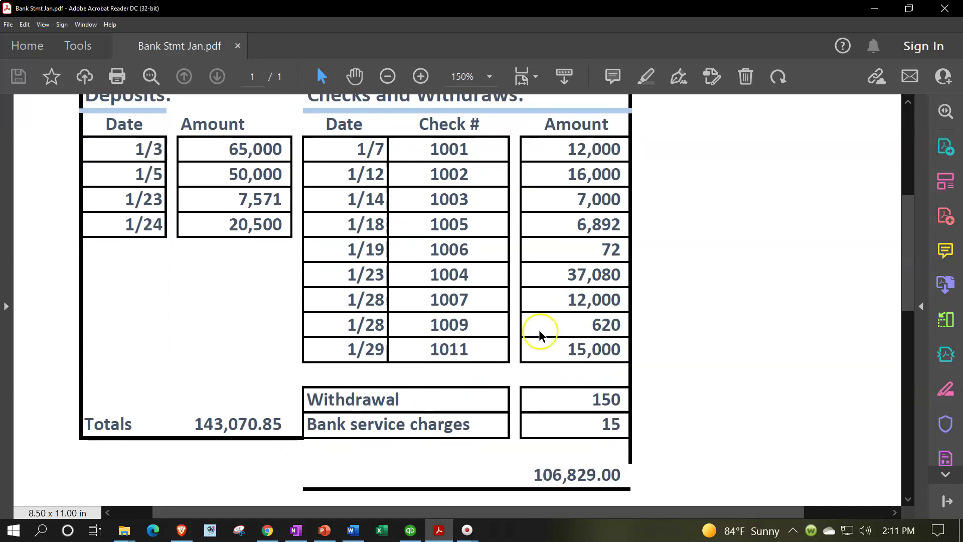
pyautogui.scroll(5, 539, 329)
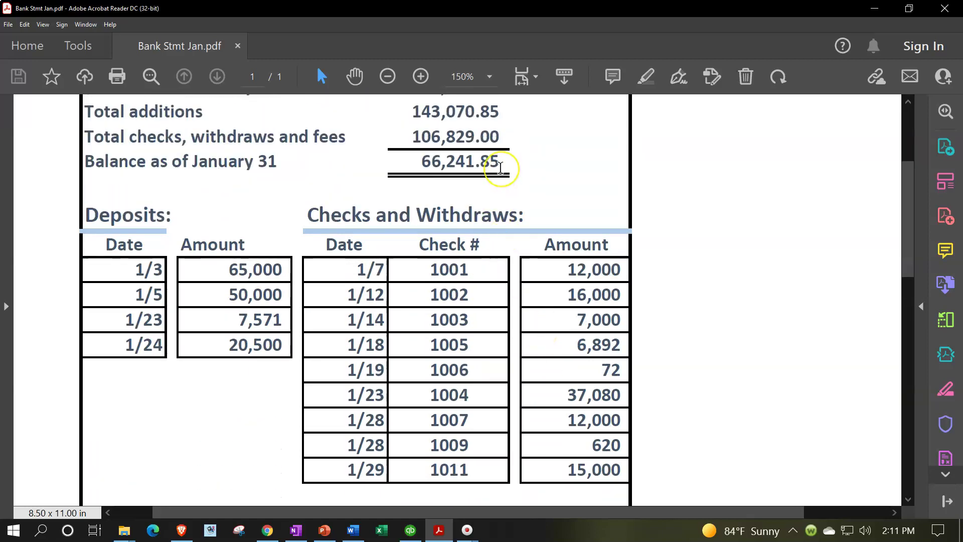
pyautogui.scroll(2, 500, 168)
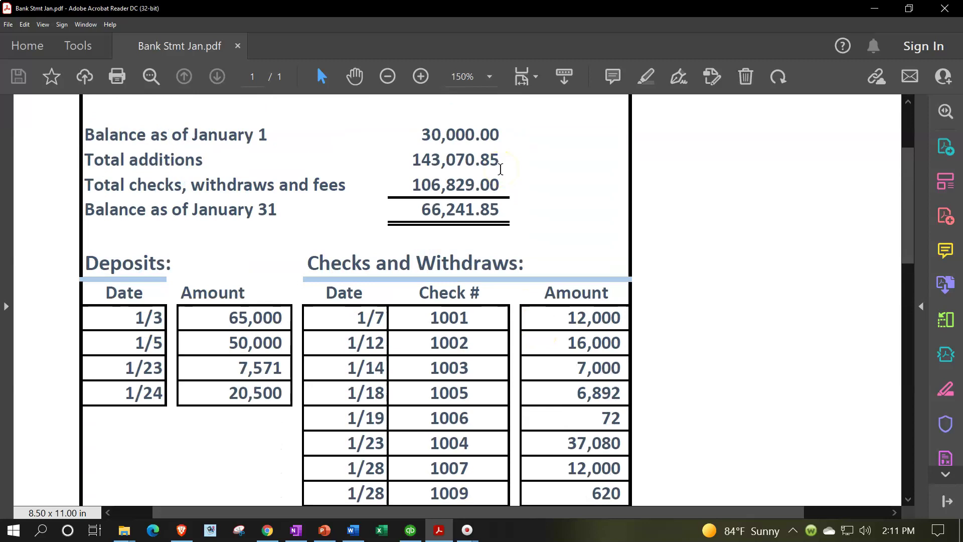
pyautogui.click(507, 143)
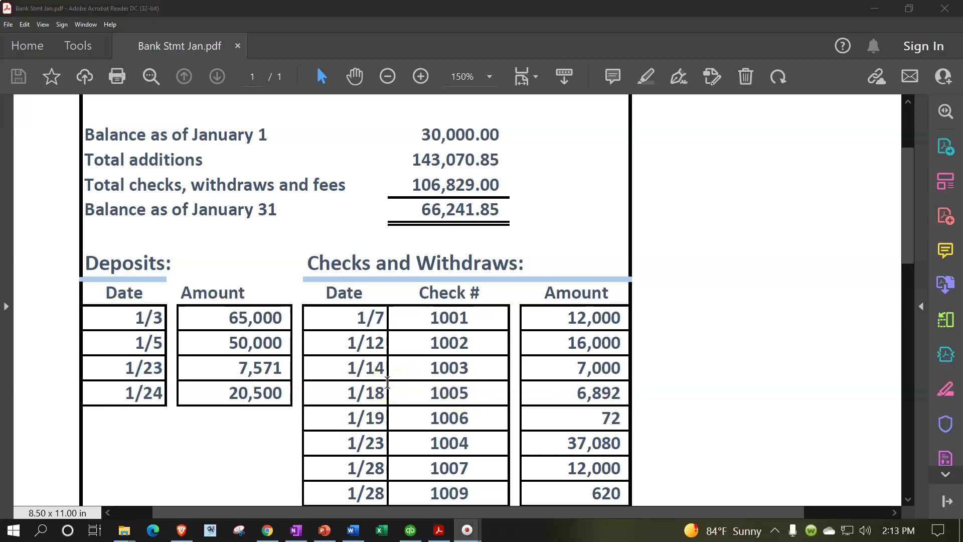
# - Compare the deposit dates and amounts in the bank statement PDF with the Deposits and Other Credits in the QuickBooks reconciliation
pyautogui.scroll(-1, 387, 383)
pyautogui.scroll(-1, 233, 307)
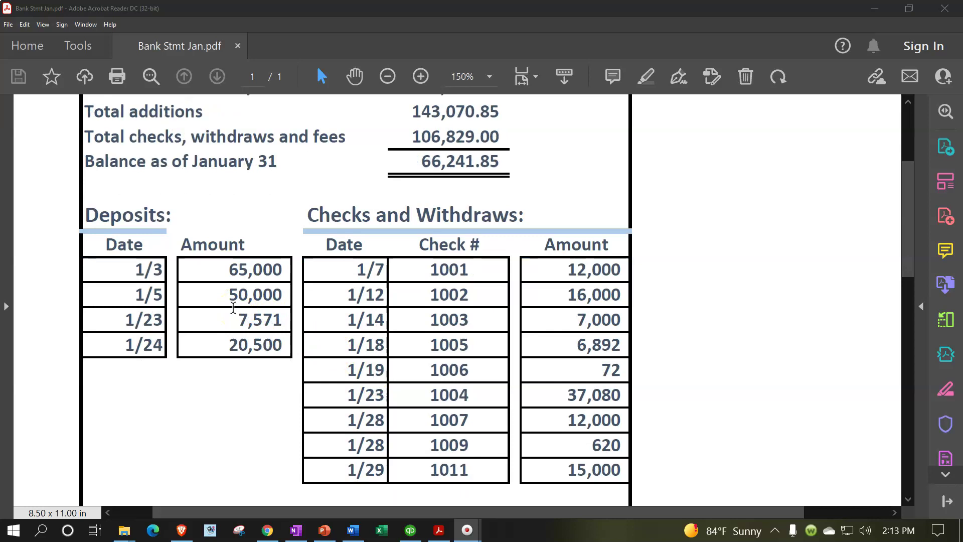
pyautogui.click(412, 530)
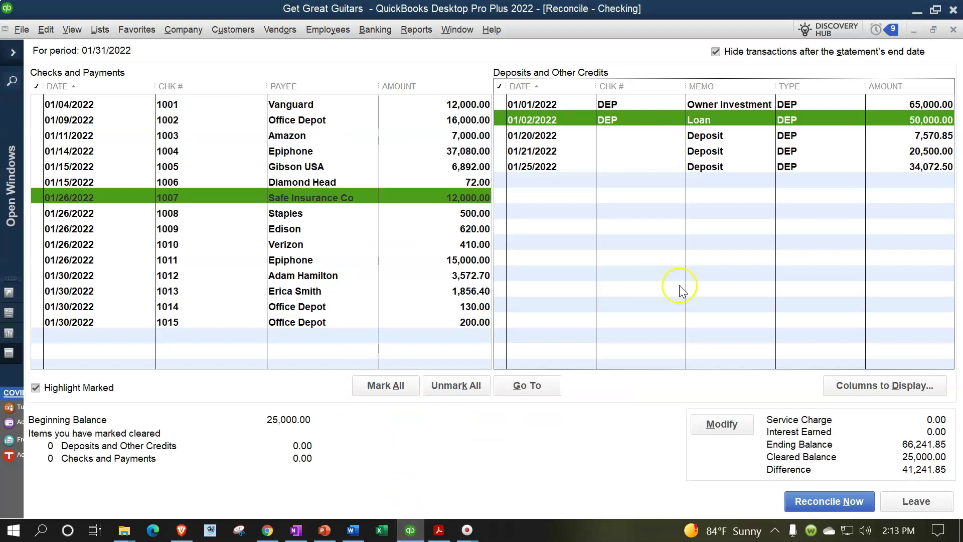
pyautogui.click(422, 535)
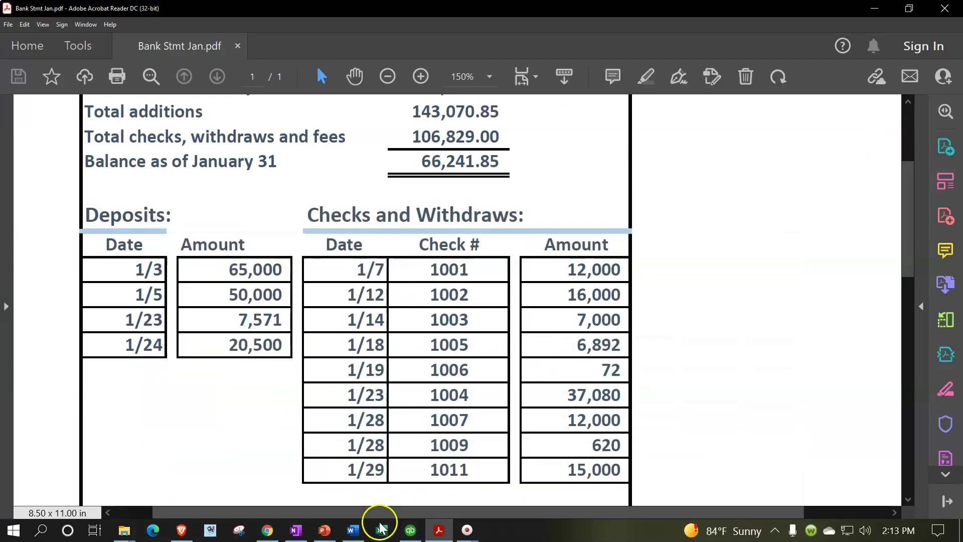
pyautogui.click(412, 532)
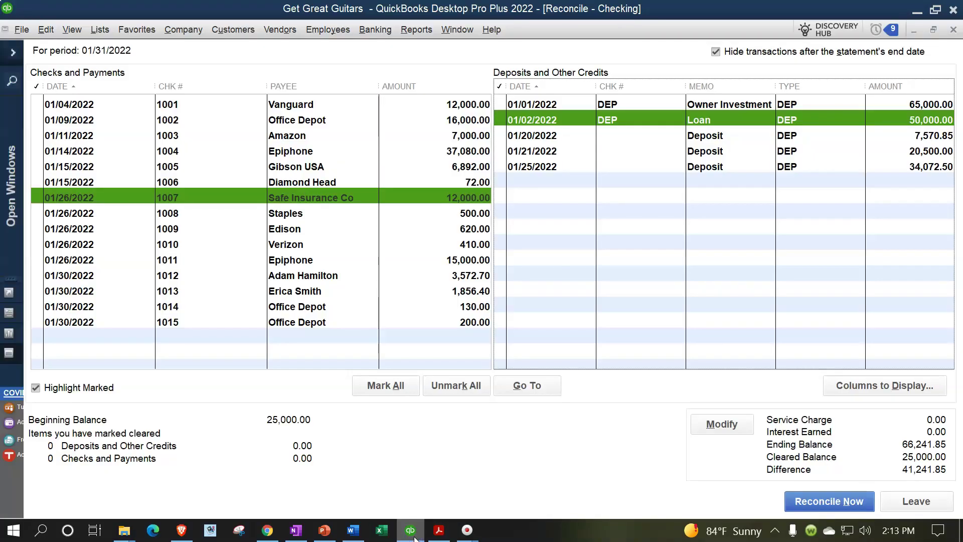
pyautogui.click(414, 536)
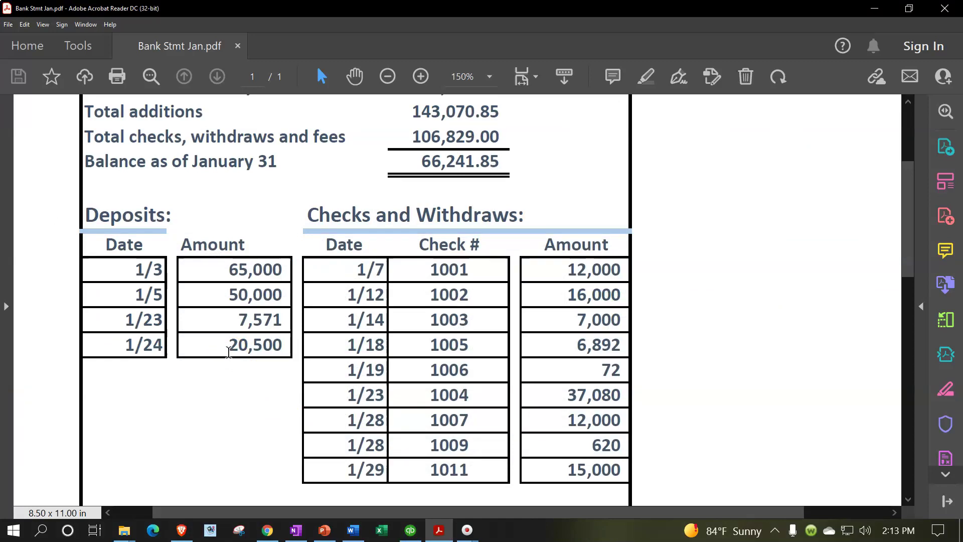
pyautogui.click(217, 327)
pyautogui.click(410, 531)
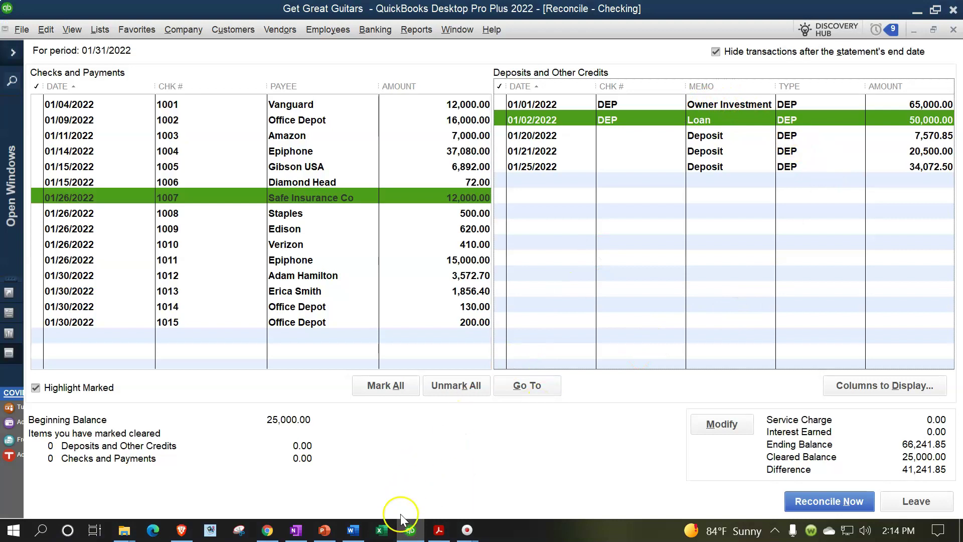
pyautogui.click(409, 530)
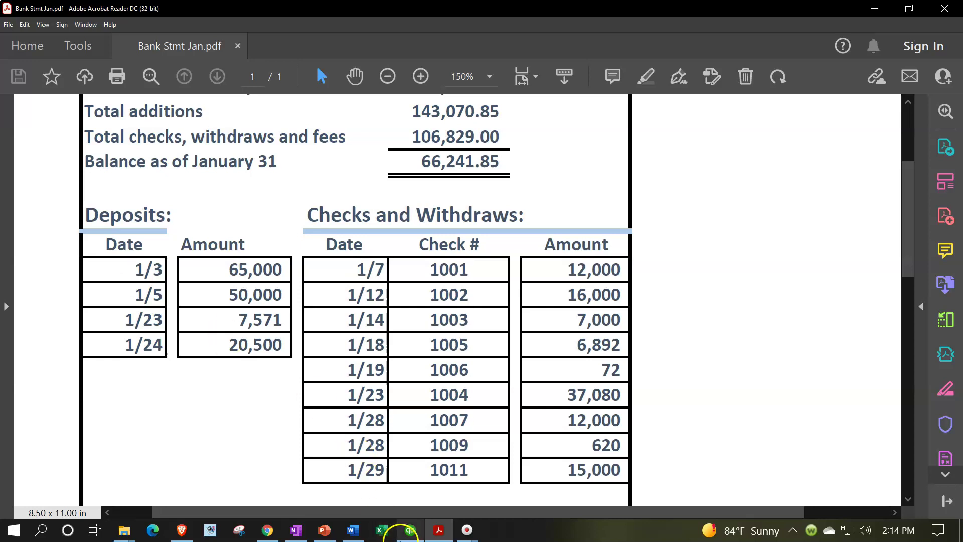
pyautogui.click(410, 531)
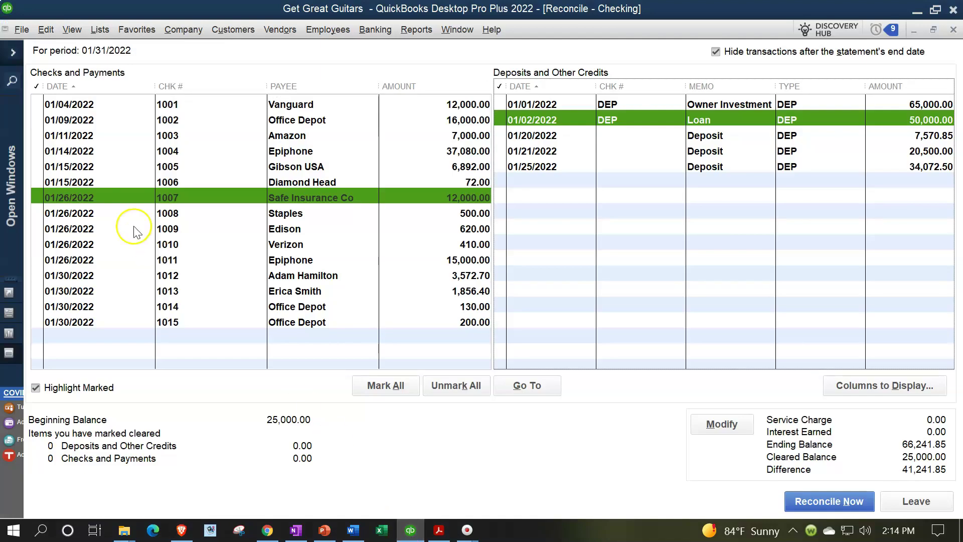
# - View the Home page's customer and deposit workflow from the Open Windows list, and return to the Checking reconciliation with the sidebar collapsed
pyautogui.click(14, 56)
pyautogui.click(50, 135)
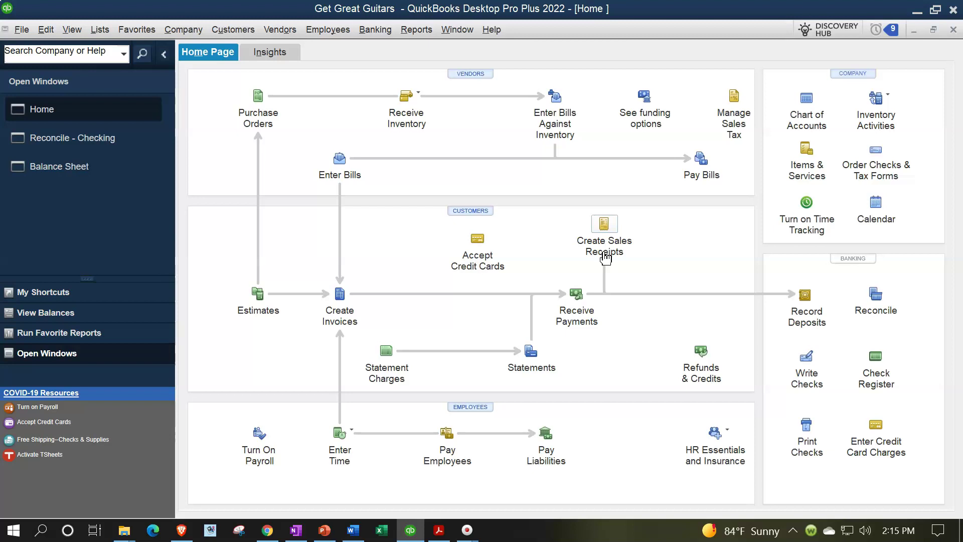
pyautogui.click(69, 137)
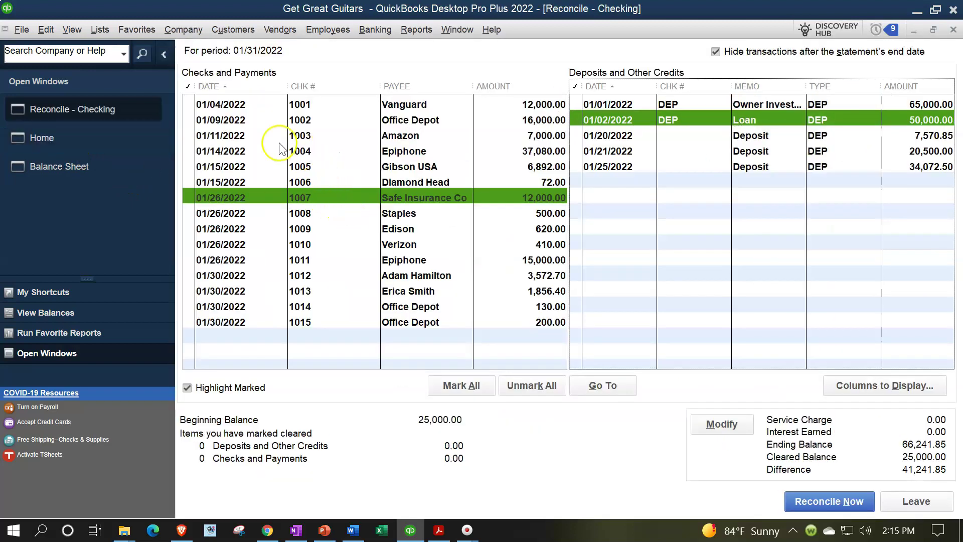
pyautogui.click(165, 56)
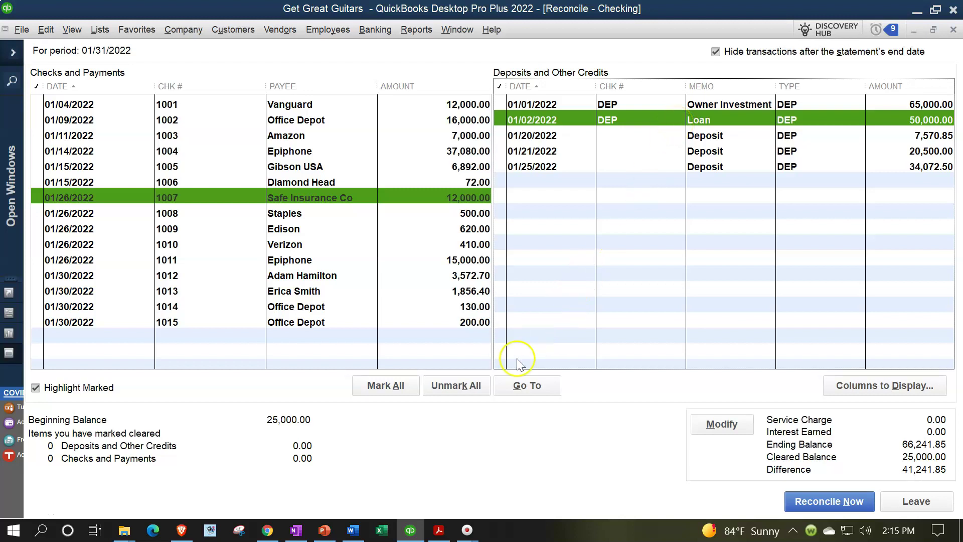
# - Compare the check numbers, dates and amounts in the bank statement PDF with the reconciliation's Checks and Payments, starting with check 1001
pyautogui.click(439, 530)
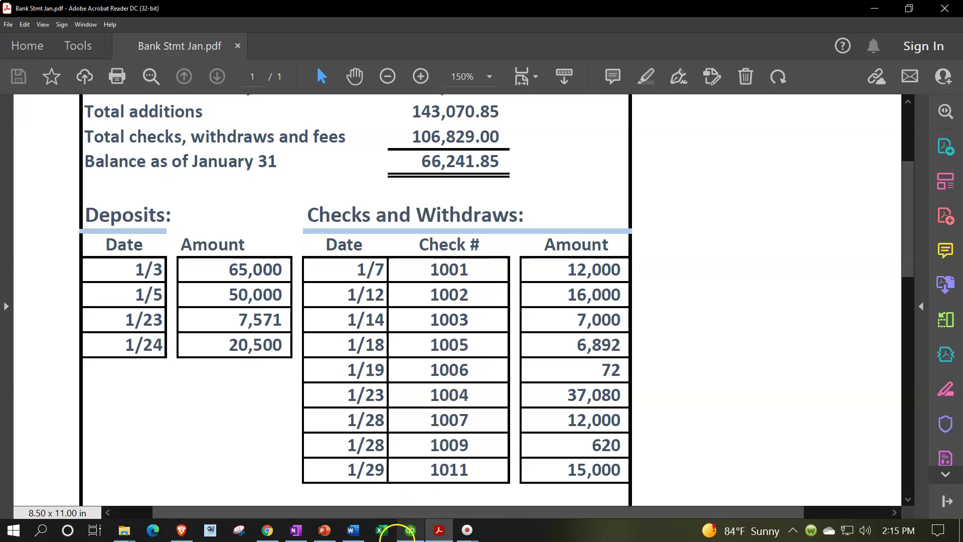
pyautogui.click(410, 530)
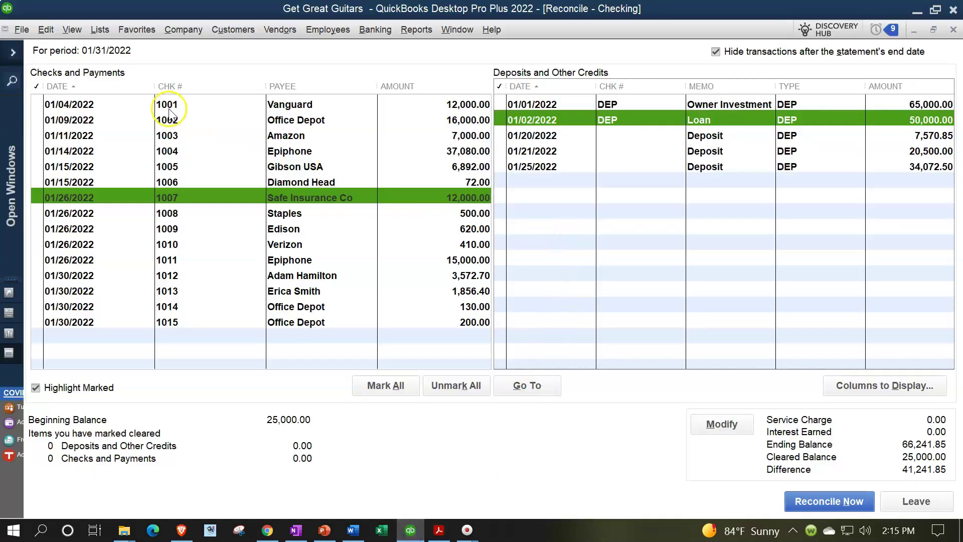
pyautogui.click(439, 530)
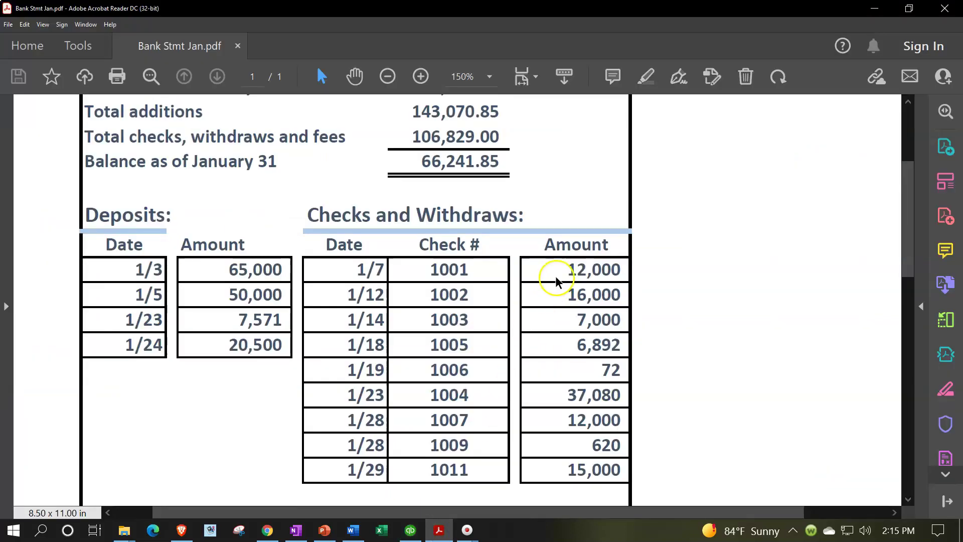
pyautogui.click(387, 281)
pyautogui.click(420, 274)
pyautogui.click(355, 279)
pyautogui.click(283, 284)
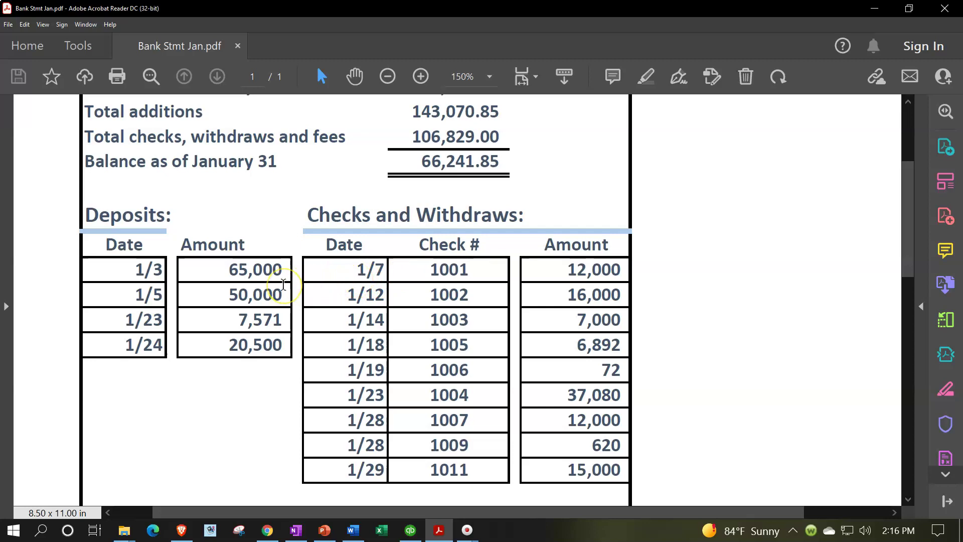
pyautogui.click(311, 283)
# - Review the remaining checks, withdrawal and bank service charges in the statement, and switch back to the reconciliation in QuickBooks
pyautogui.scroll(-3, 311, 281)
pyautogui.click(531, 421)
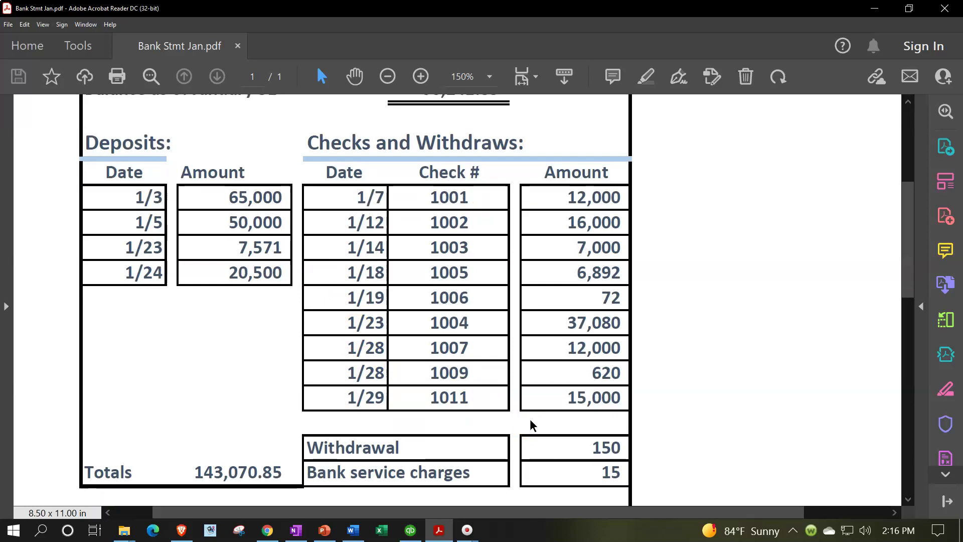
pyautogui.scroll(2, 530, 421)
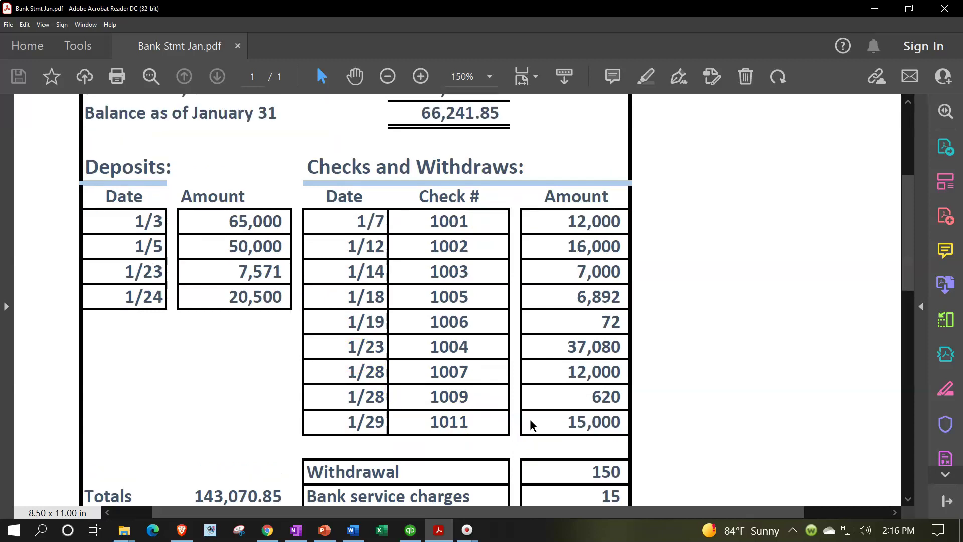
pyautogui.scroll(1, 531, 424)
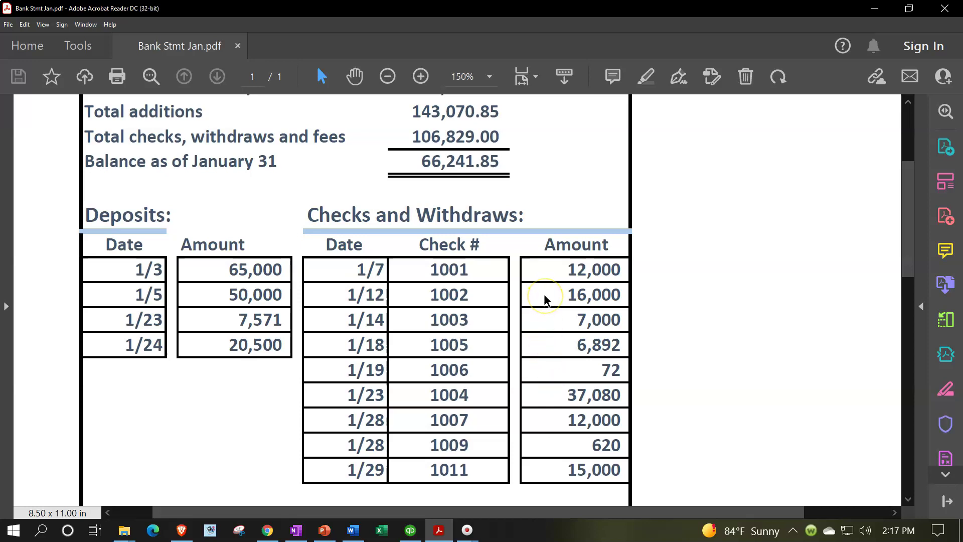
pyautogui.click(411, 531)
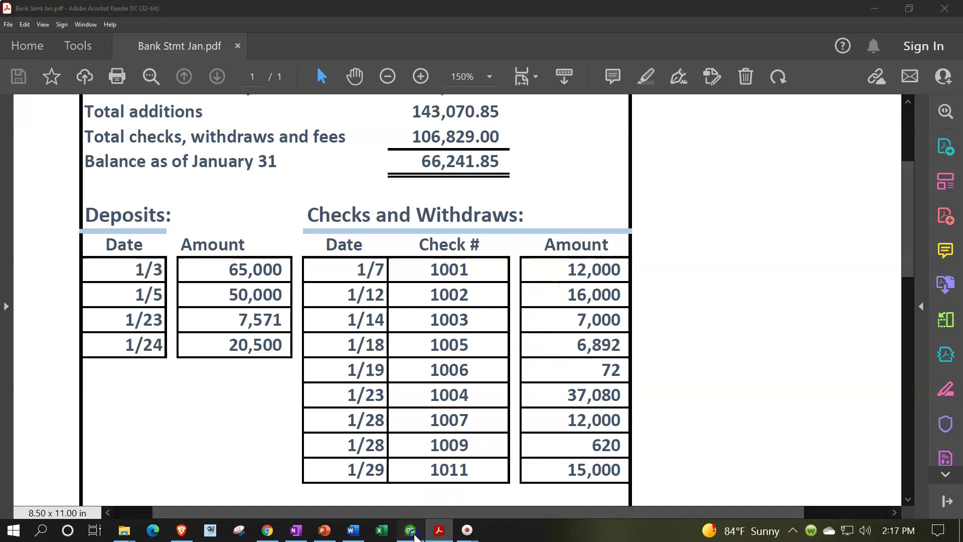